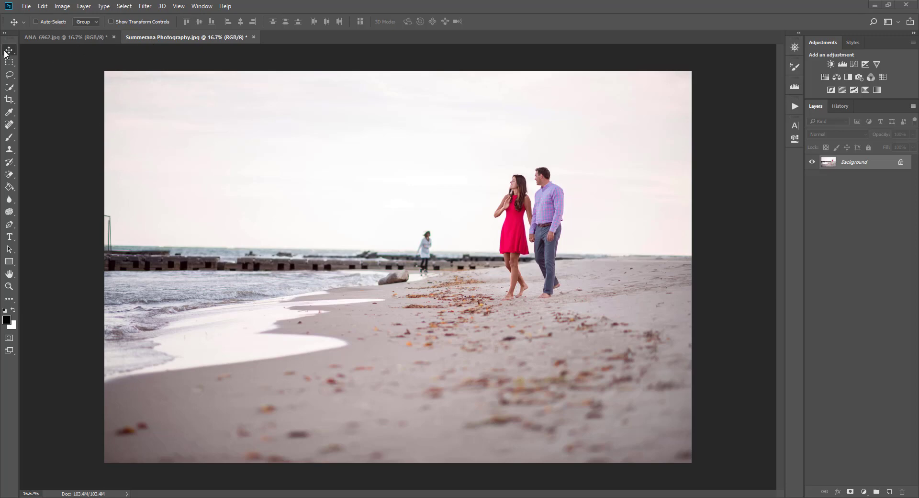
- Paint over leaves on the foreground sand and dark marks along the pier with the Spot Healing Brush in Content-Aware mode
click(9, 126)
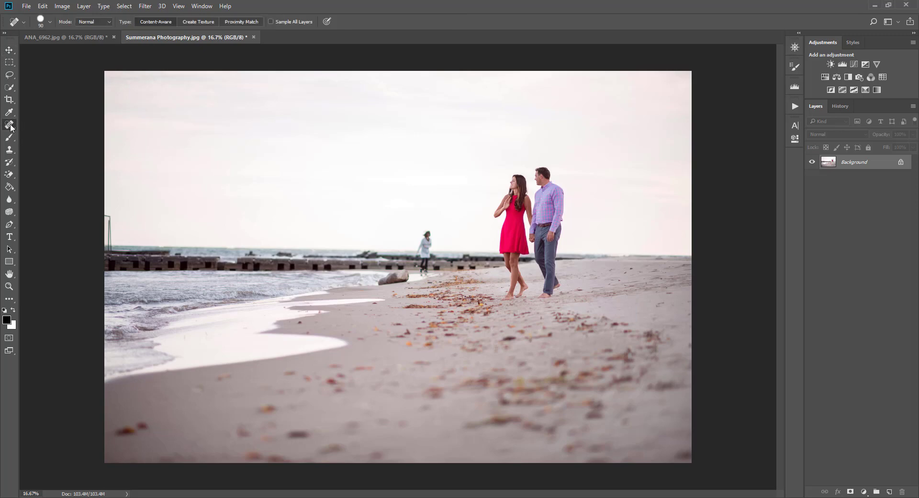
right_click(9, 124)
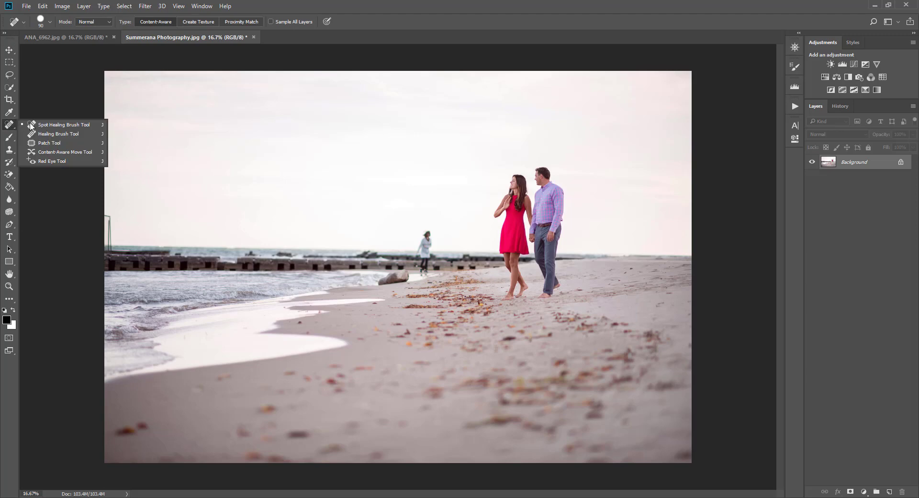
click(88, 125)
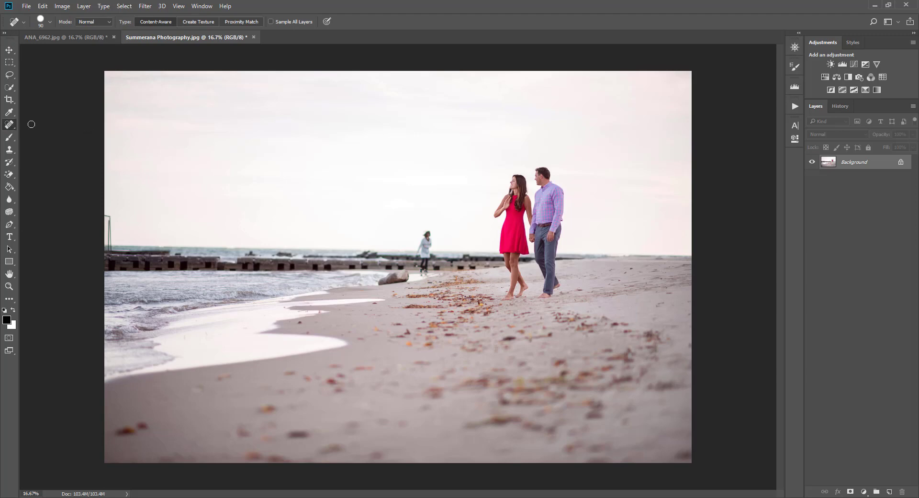
right_click(11, 125)
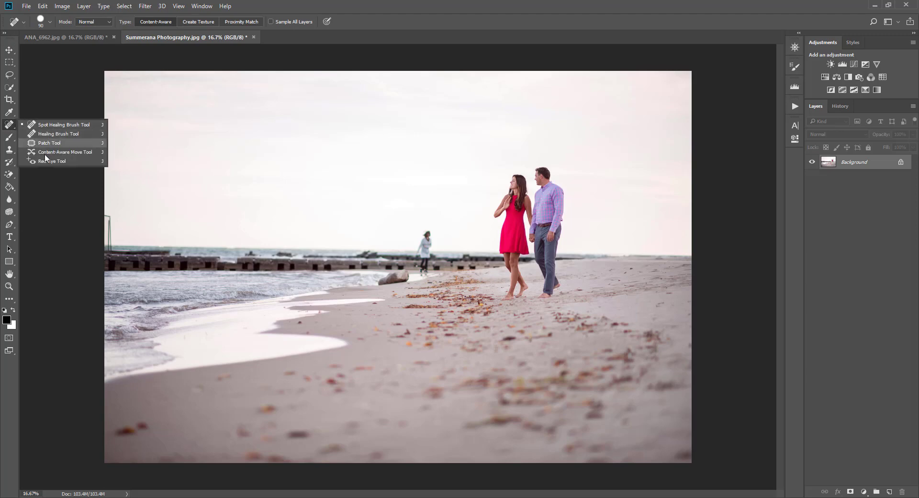
click(85, 125)
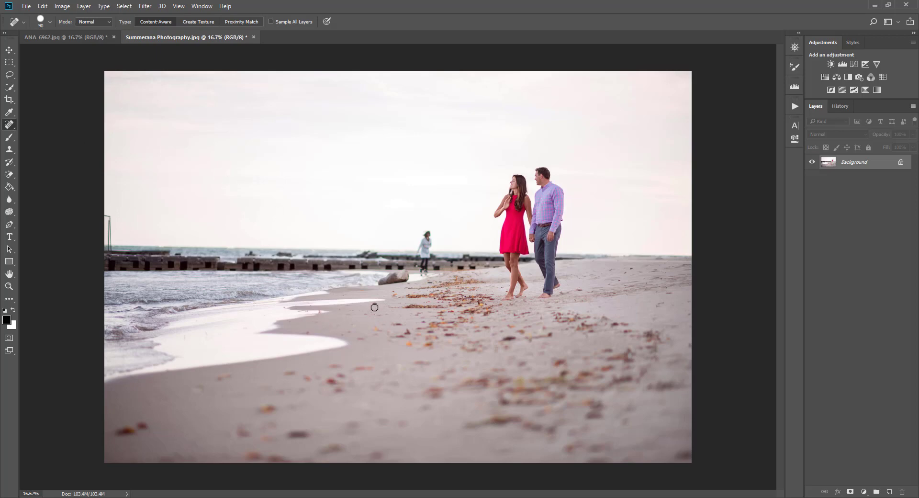
click(289, 372)
drag(196, 389, 201, 397)
drag(220, 260, 235, 261)
mouse_move(233, 259)
mouse_down()
mouse_move(209, 258)
mouse_move(267, 279)
mouse_move(236, 259)
mouse_move(210, 269)
mouse_move(239, 261)
mouse_move(242, 283)
mouse_move(244, 260)
mouse_up()
click(235, 258)
- Restore the Delete Layer (Save As) history state, and heal a small spot on the sand just below the waterline
click(841, 106)
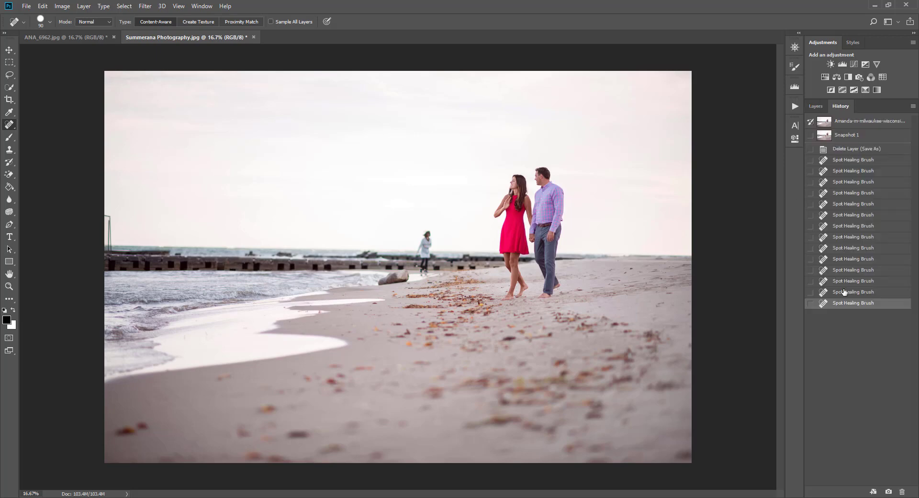
click(851, 149)
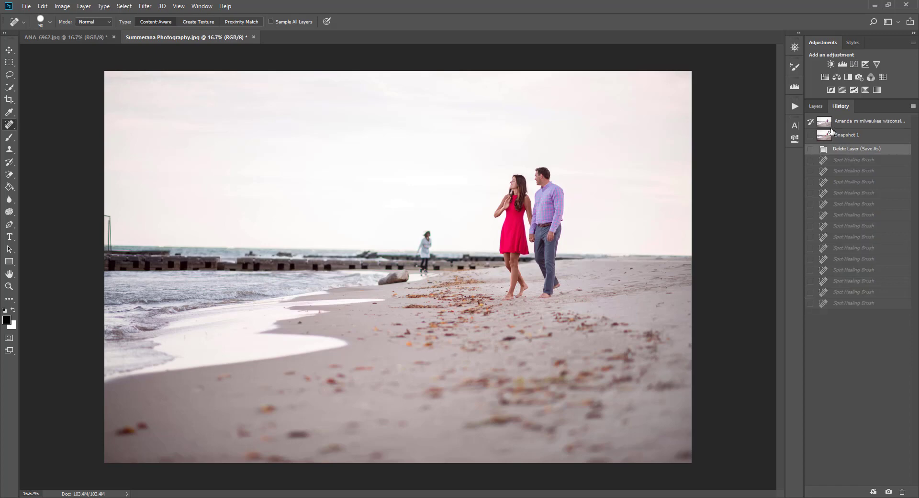
click(817, 108)
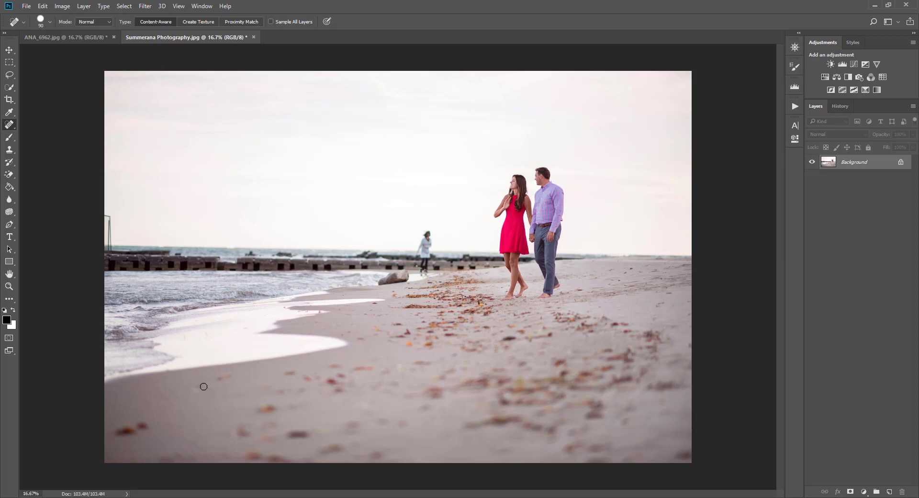
drag(204, 386, 194, 387)
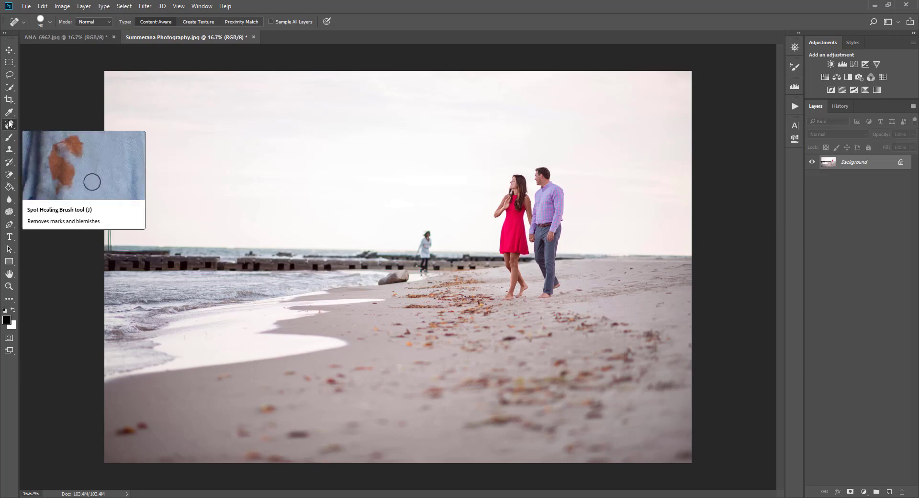
- Clone water over a small section of the pier edge using the Clone Stamp with a reduced brush size
click(9, 152)
right_click(9, 151)
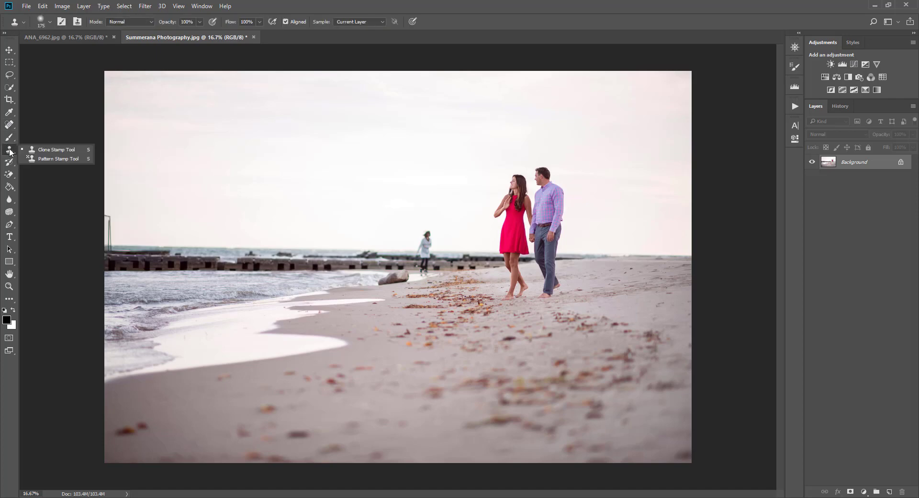
click(65, 150)
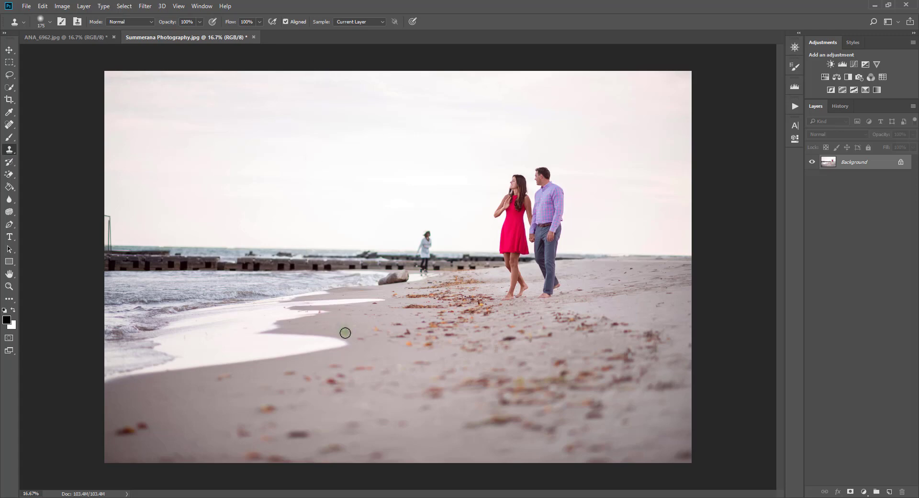
key(bracketleft)
key(bracketleft)
key(bracketright)
key(bracketleft)
key(bracketleft)
alt+click(254, 270)
drag(224, 258, 220, 257)
alt+click(229, 257)
- Clone sampled sky over the tall post at the far end of the pier using a 150 px Clone Stamp brush
key(bracketright)
key(bracketright)
key(bracketright)
key(bracketright)
alt+click(122, 219)
drag(111, 219, 110, 252)
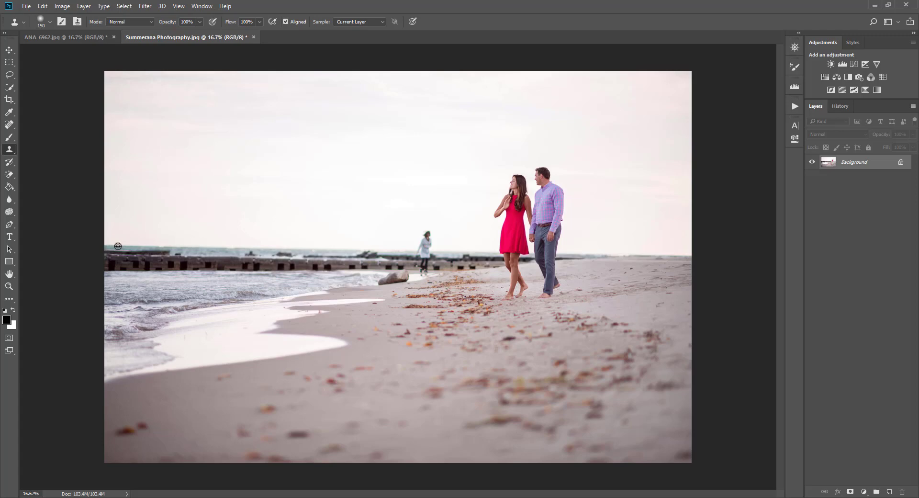
- Try to clone out the background person with the horizon as source, and undo the stroke
alt+click(118, 247)
mouse_move(436, 240)
mouse_down()
mouse_move(424, 247)
mouse_move(426, 235)
mouse_move(421, 268)
mouse_move(421, 257)
mouse_up()
key(ctrl+z)
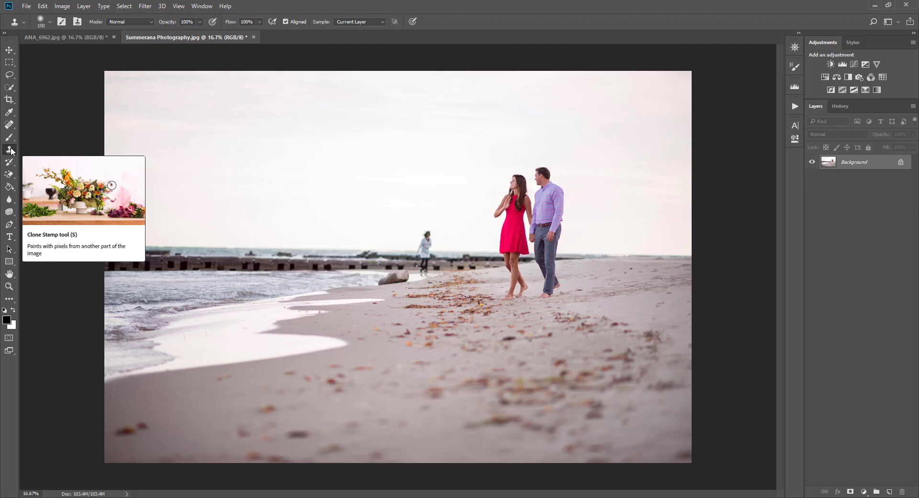
- Lasso the background person's head and fill the selection with Content-Aware contents
click(9, 77)
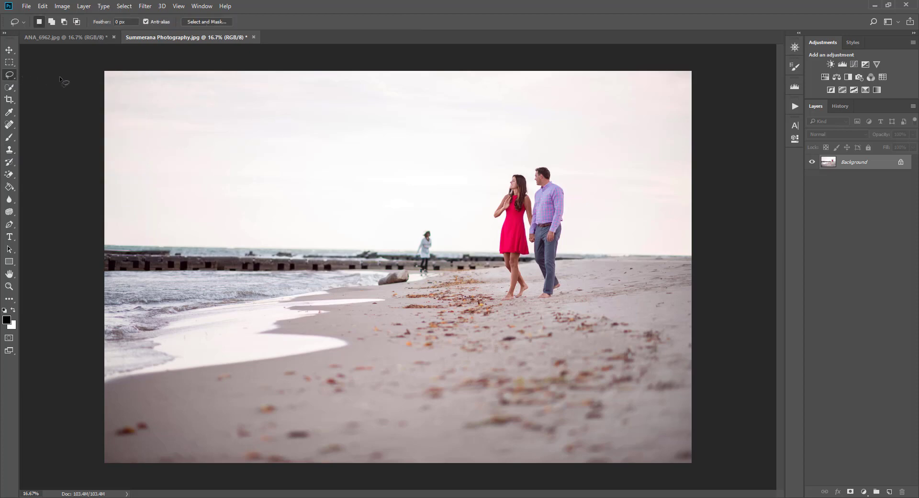
click(9, 77)
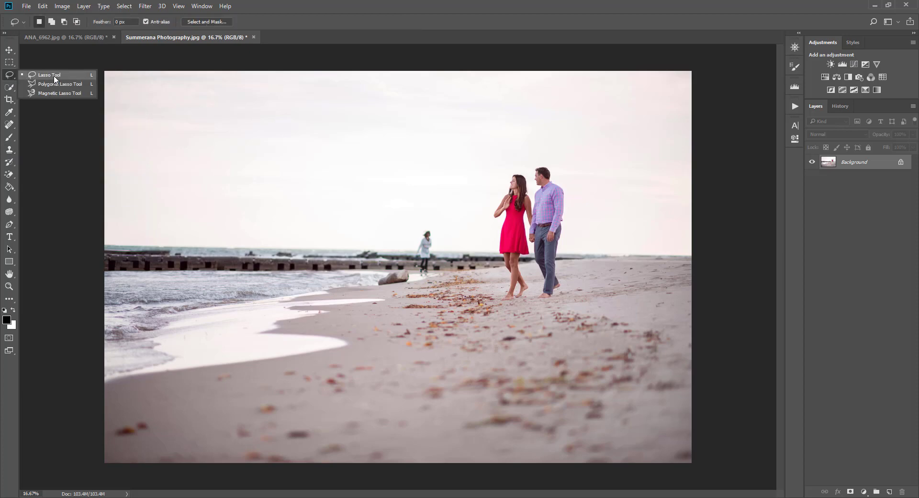
click(75, 75)
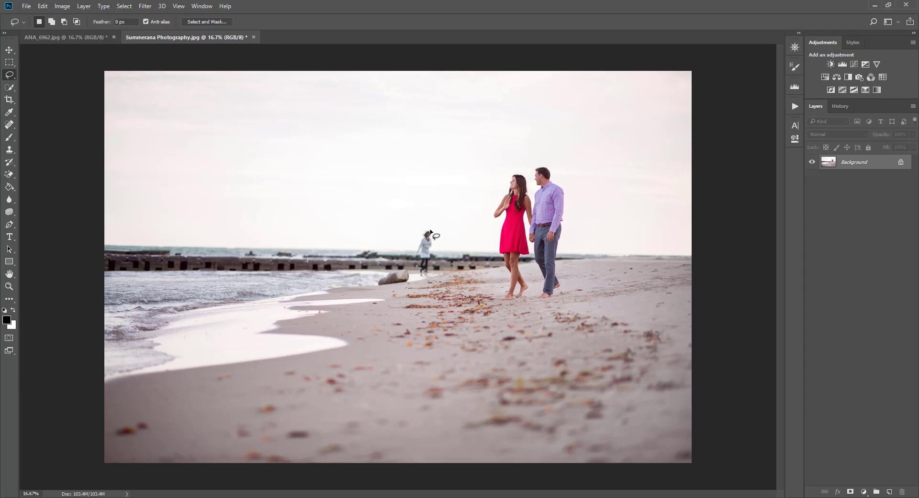
mouse_move(422, 237)
mouse_down()
mouse_move(428, 244)
mouse_move(433, 235)
mouse_move(428, 244)
mouse_move(421, 235)
mouse_up()
right_click(429, 235)
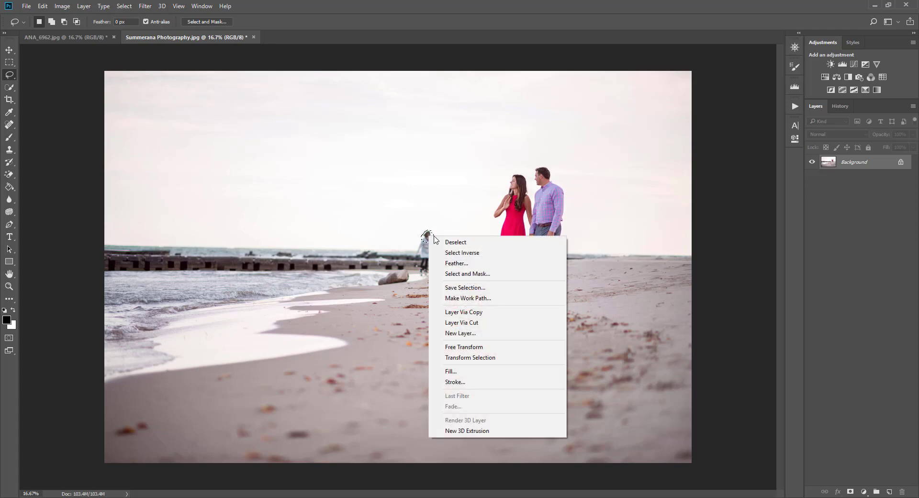
click(458, 372)
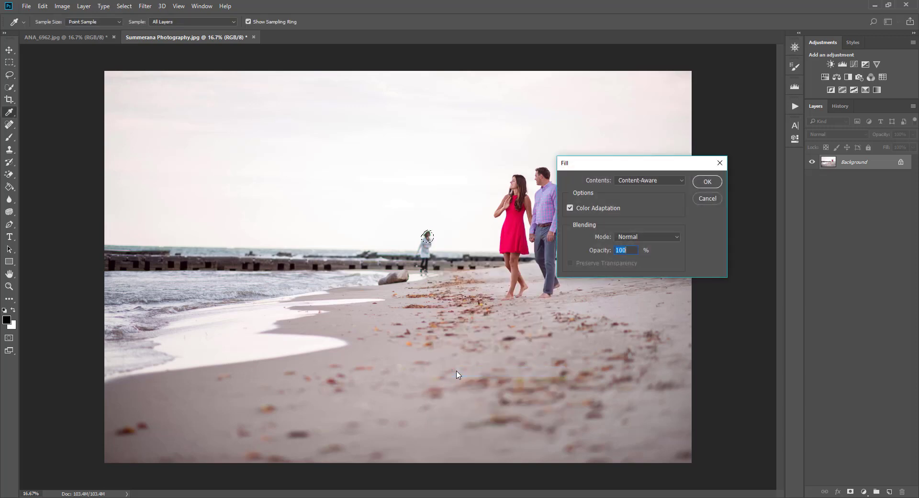
click(663, 182)
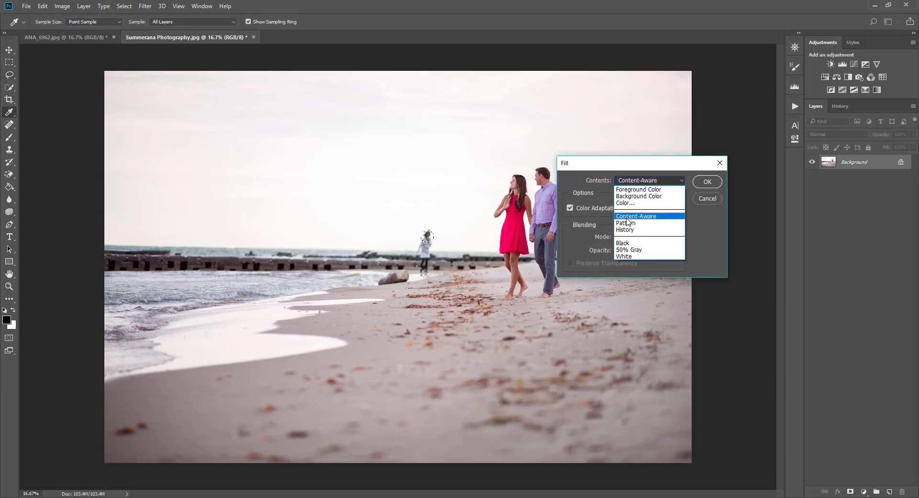
click(667, 219)
click(707, 183)
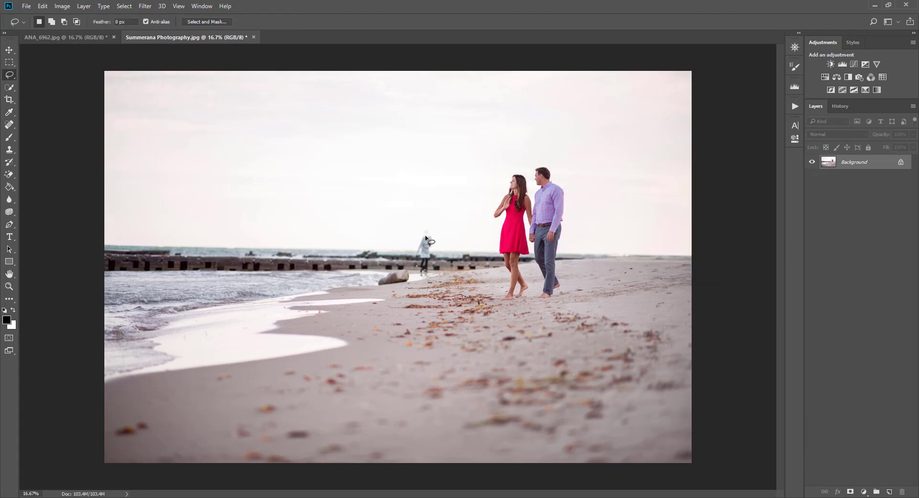
- Lasso the remaining traces of the background person's head and neck and fill each selection using Content-Aware
drag(422, 237, 433, 238)
right_click(423, 240)
click(460, 376)
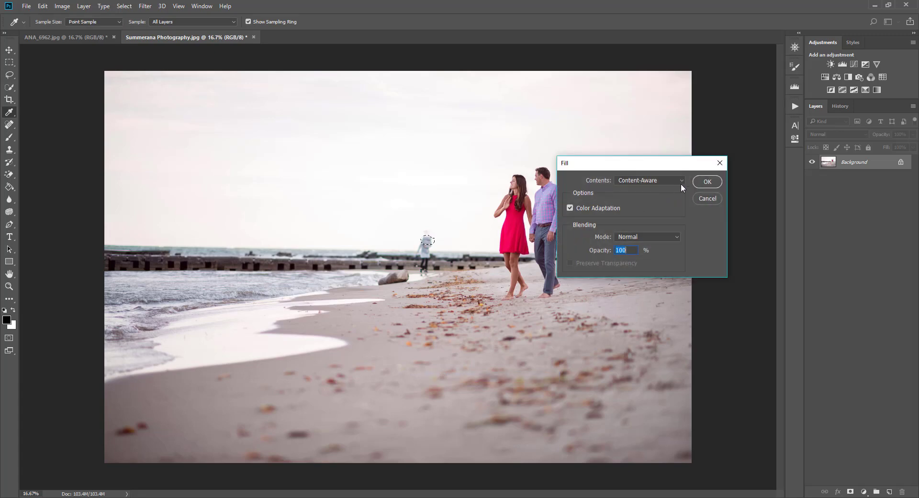
click(704, 182)
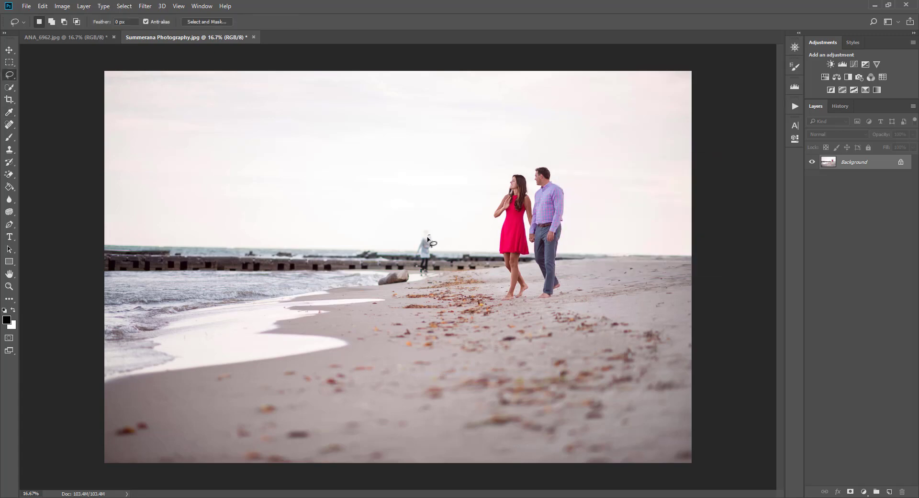
right_click(430, 240)
click(460, 376)
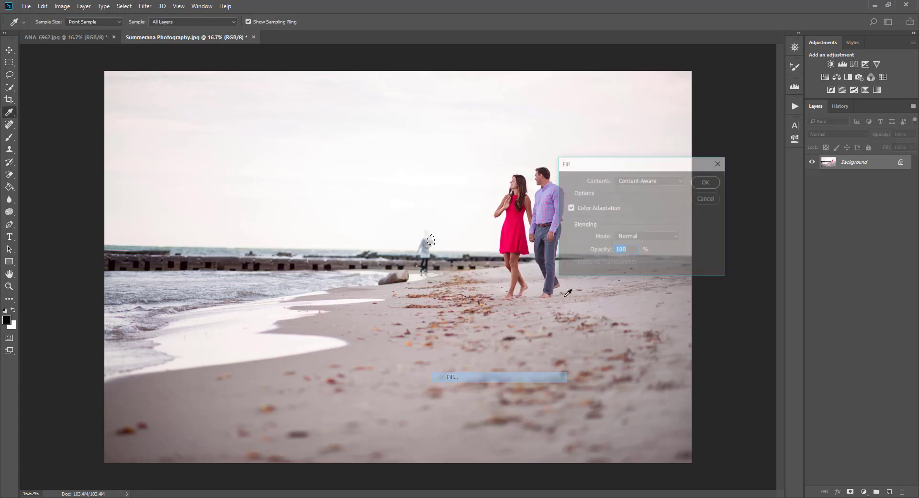
click(707, 182)
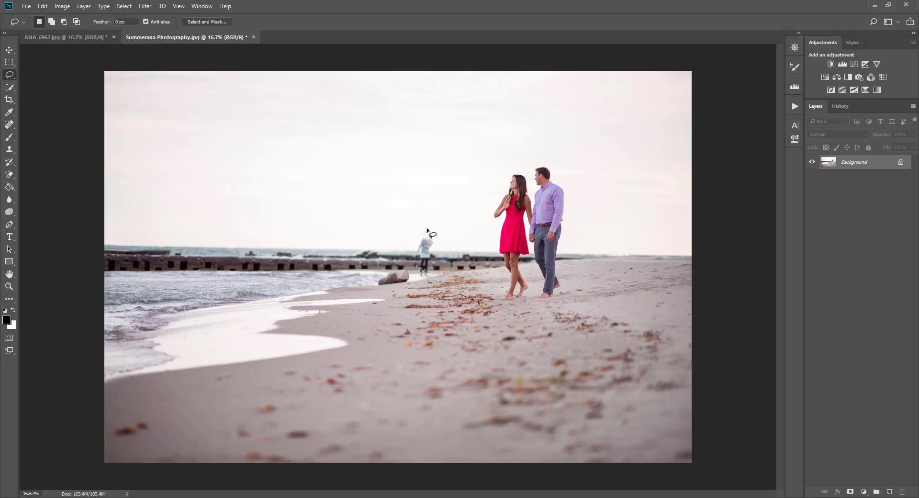
- Apply Content-Aware fills to a small patch above the removed head and to the background person's seaward shoulder
right_click(425, 229)
click(455, 365)
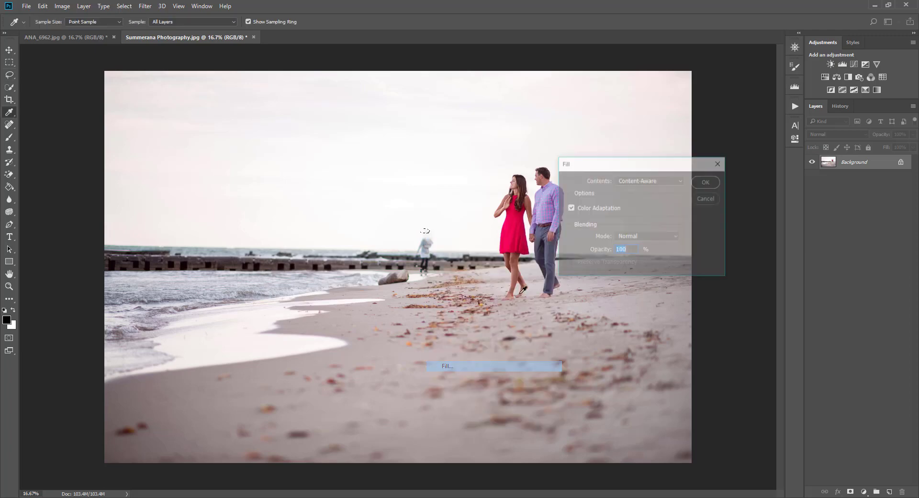
click(708, 182)
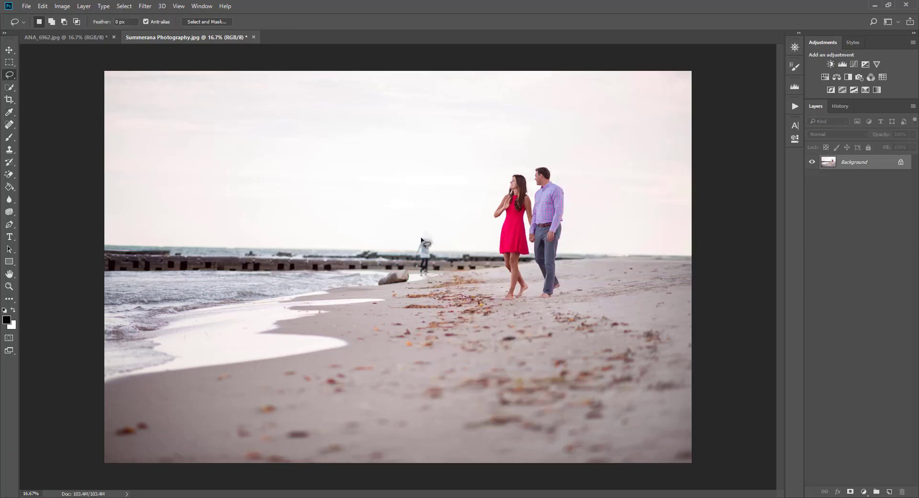
mouse_move(423, 236)
mouse_down()
mouse_move(417, 248)
mouse_move(434, 257)
mouse_move(424, 237)
mouse_up()
right_click(423, 242)
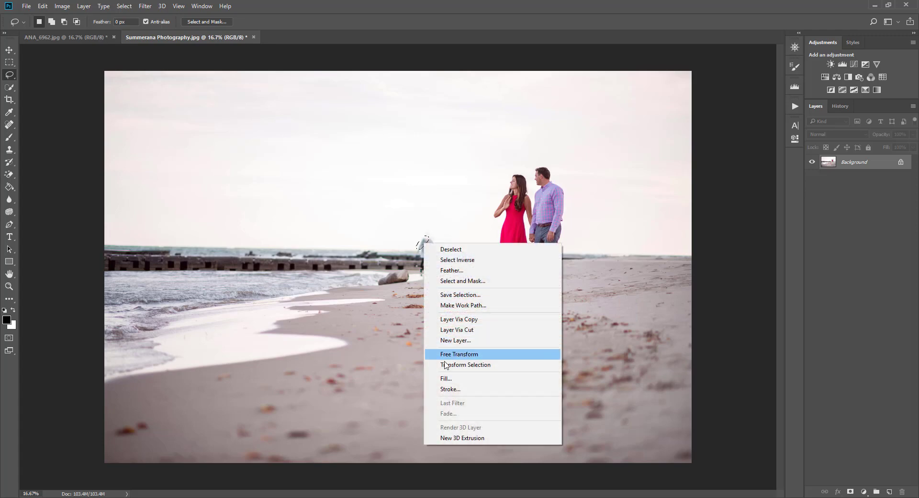
click(446, 379)
click(706, 182)
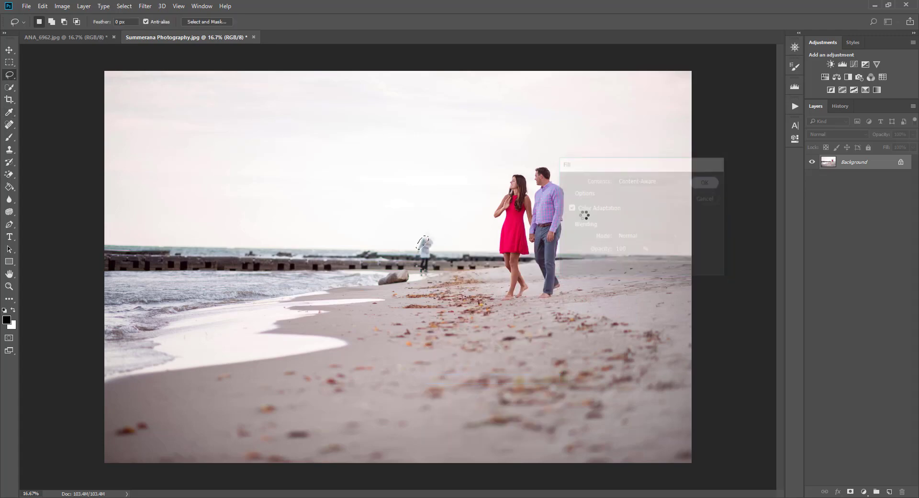
- Lasso the strips across the background person's shoulders and upper chest and fill each with Content-Aware
mouse_move(428, 239)
mouse_down()
mouse_move(421, 249)
mouse_move(438, 250)
mouse_move(429, 241)
mouse_up()
right_click(429, 241)
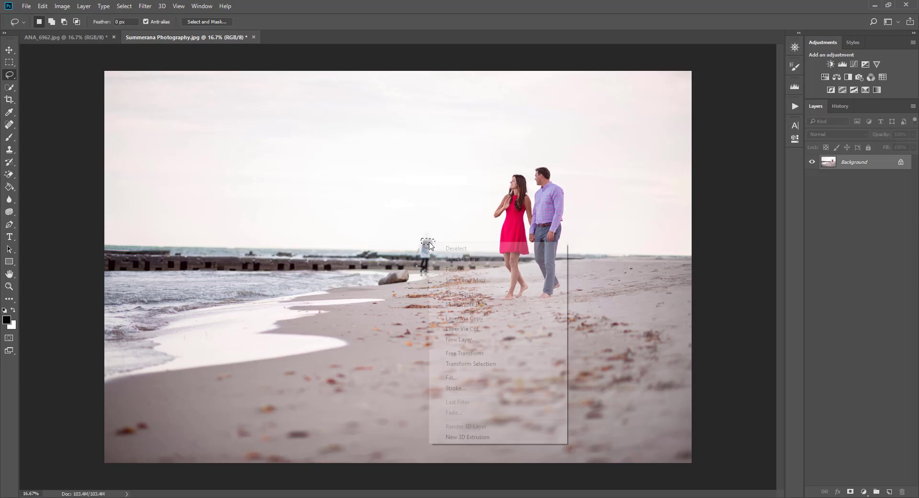
click(452, 378)
click(706, 183)
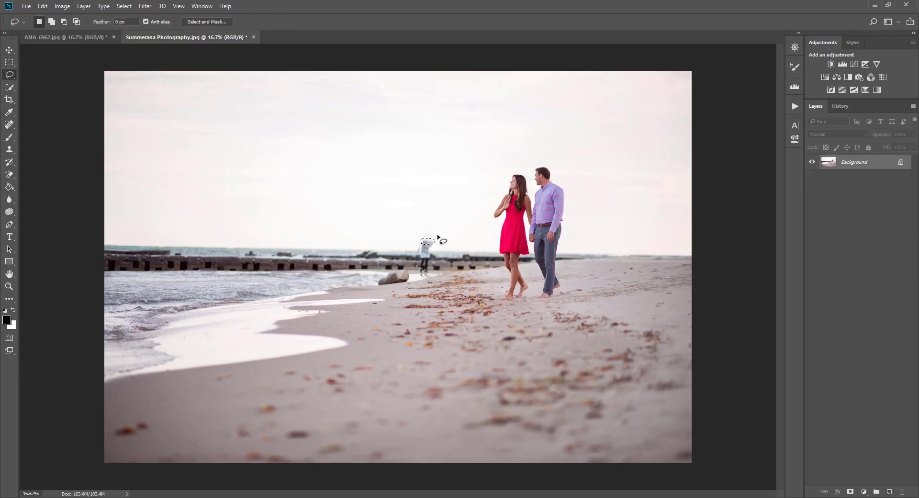
mouse_move(426, 243)
mouse_down()
mouse_move(431, 257)
mouse_move(437, 241)
mouse_move(427, 249)
mouse_up()
right_click(426, 248)
click(443, 378)
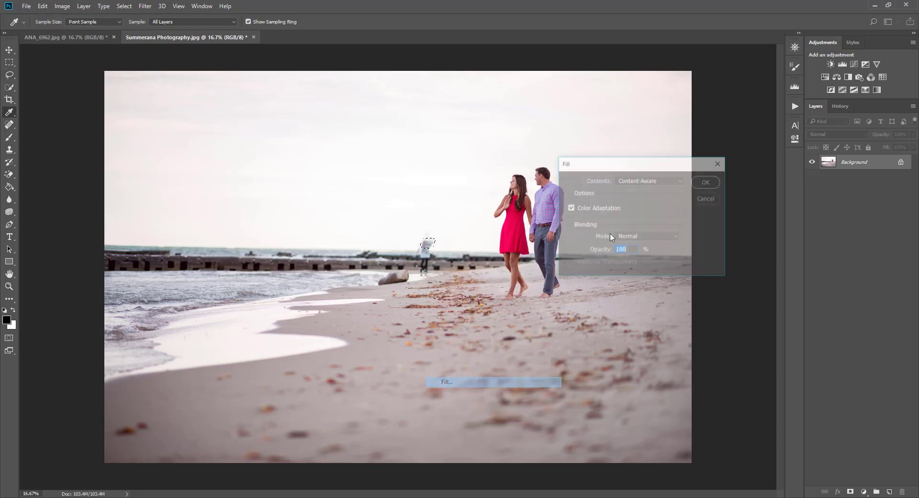
click(704, 180)
- Lasso the background person's torso and replace it with a Content-Aware fill
click(428, 246)
mouse_move(421, 245)
mouse_down()
mouse_move(434, 258)
mouse_move(424, 246)
mouse_up()
right_click(424, 246)
click(443, 382)
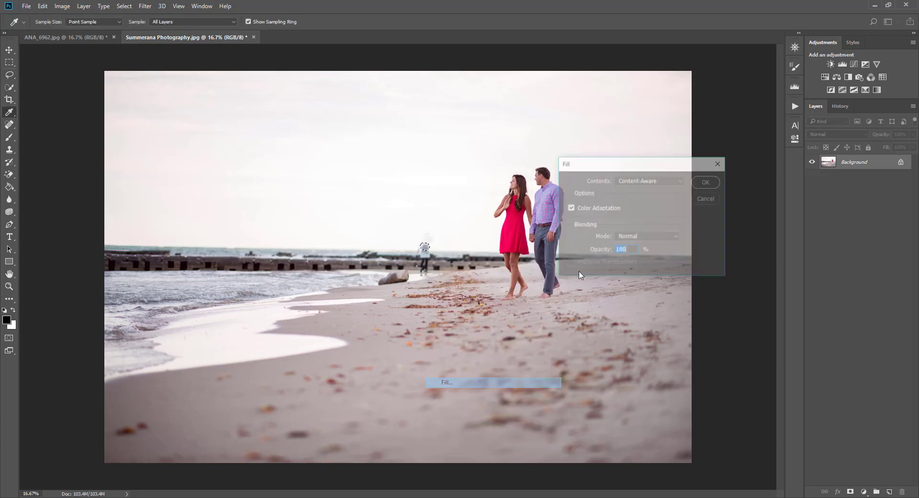
click(704, 182)
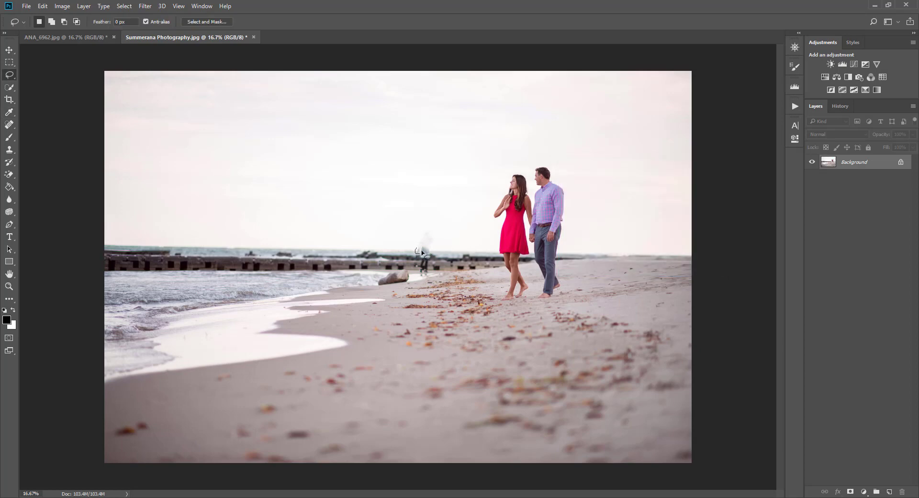
- Fill the small selection beside the background person's torso at the horizon with Content-Aware, and clear the selection
right_click(418, 249)
click(443, 382)
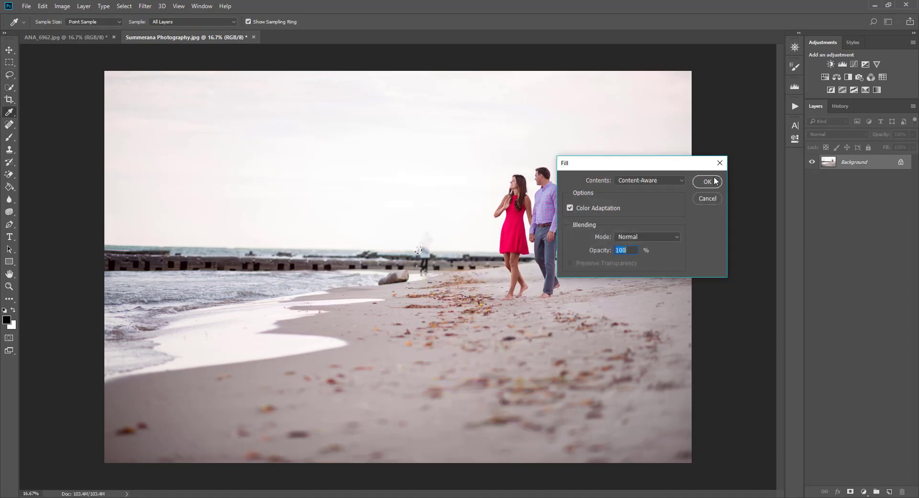
key(Return)
key(ctrl+d)
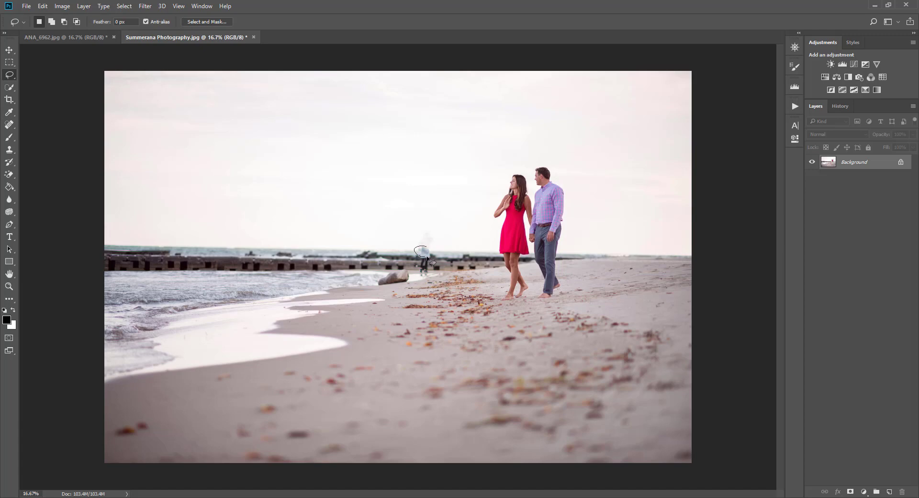
- Replace the background person's waist and the lower edge of the coat with Content-Aware fills
right_click(424, 246)
click(452, 387)
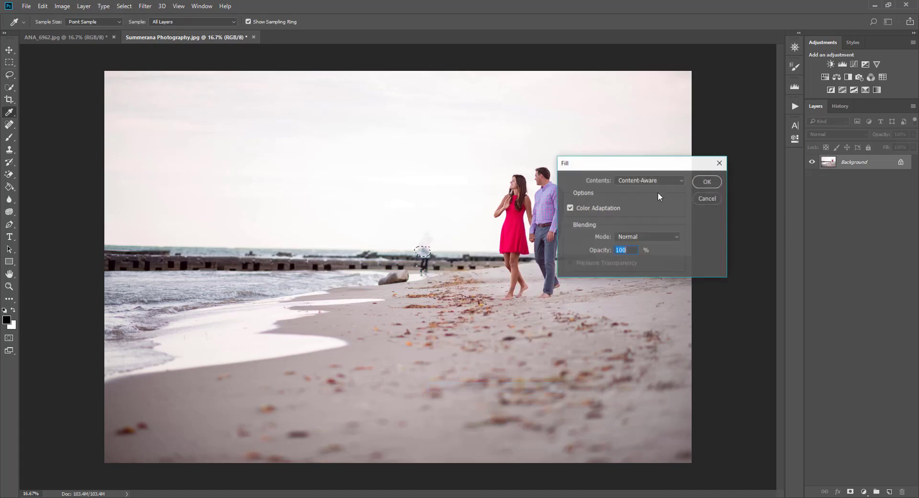
click(698, 183)
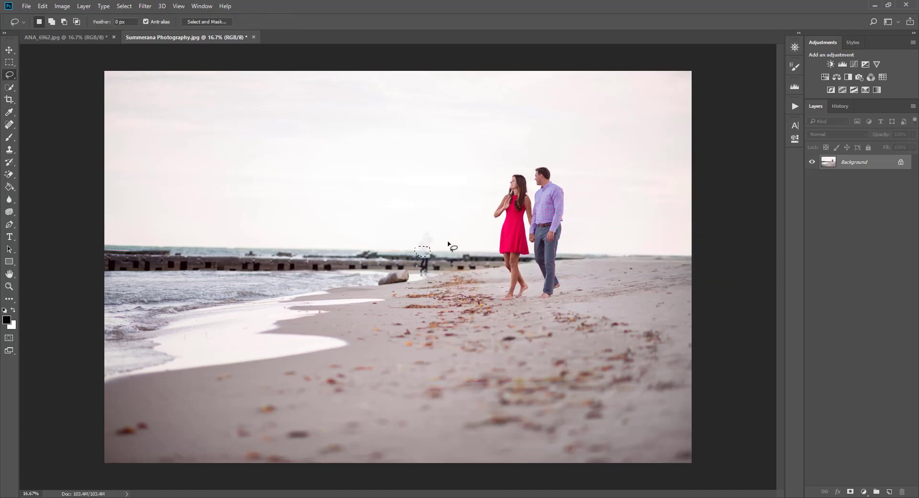
right_click(420, 255)
click(452, 392)
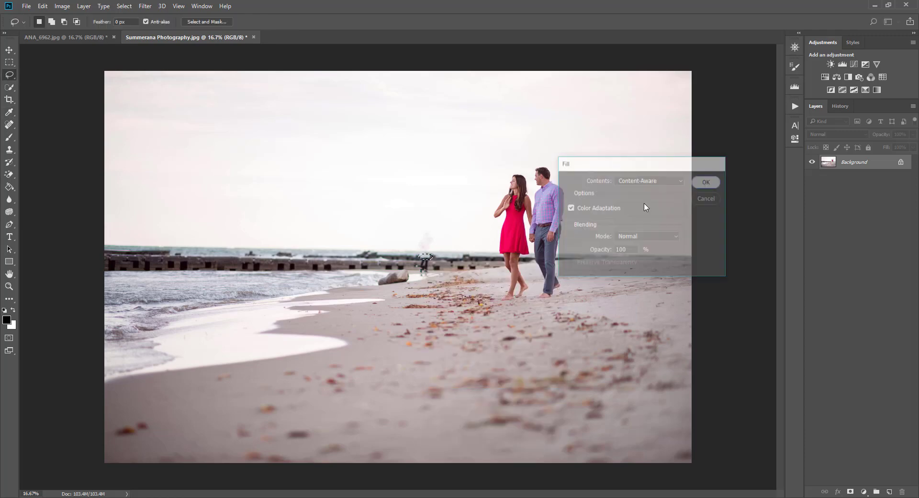
key(Return)
- Lasso the background person's legs in two narrow areas against the jetty and replace each with a Content-Aware fill
mouse_move(421, 258)
mouse_down()
mouse_move(422, 272)
mouse_move(425, 262)
mouse_up()
right_click(424, 262)
click(460, 383)
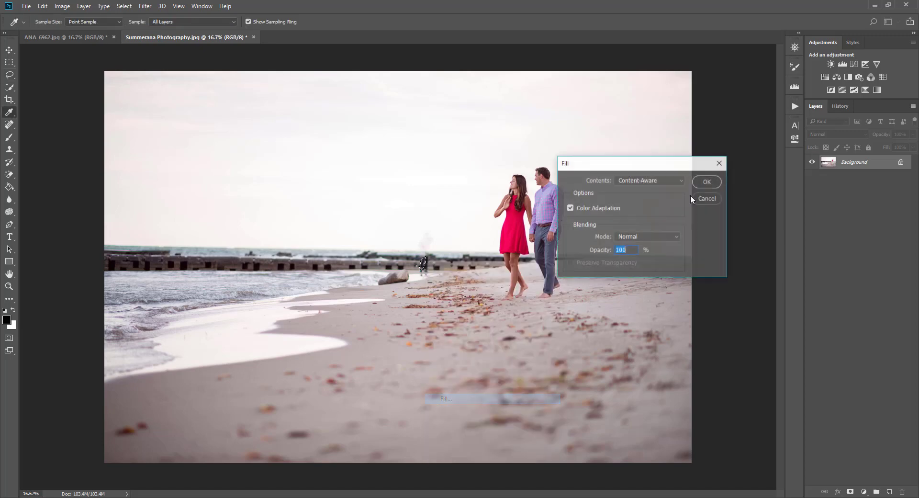
key(Return)
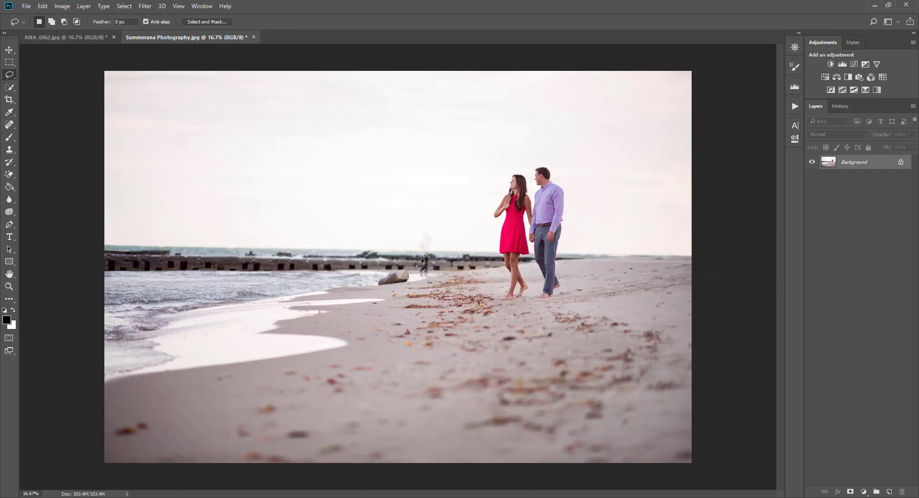
mouse_move(421, 258)
mouse_down()
mouse_move(429, 283)
mouse_move(430, 265)
mouse_up()
right_click(428, 265)
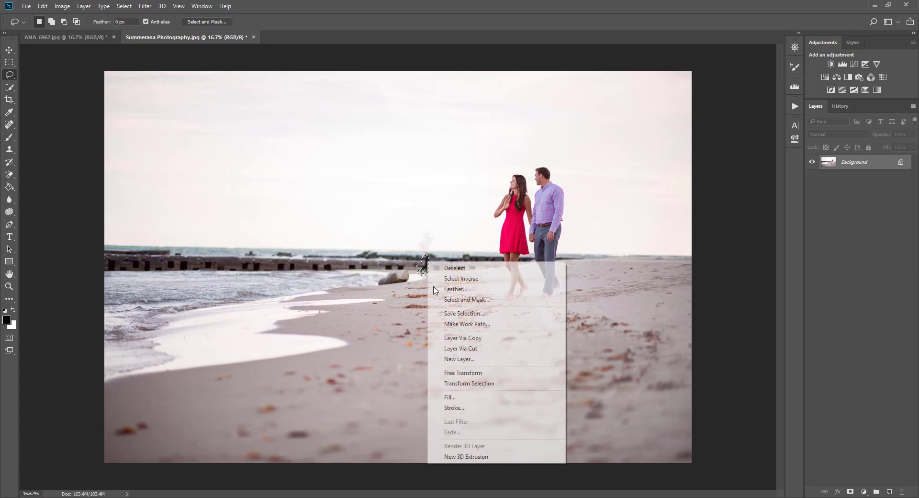
click(460, 394)
key(Return)
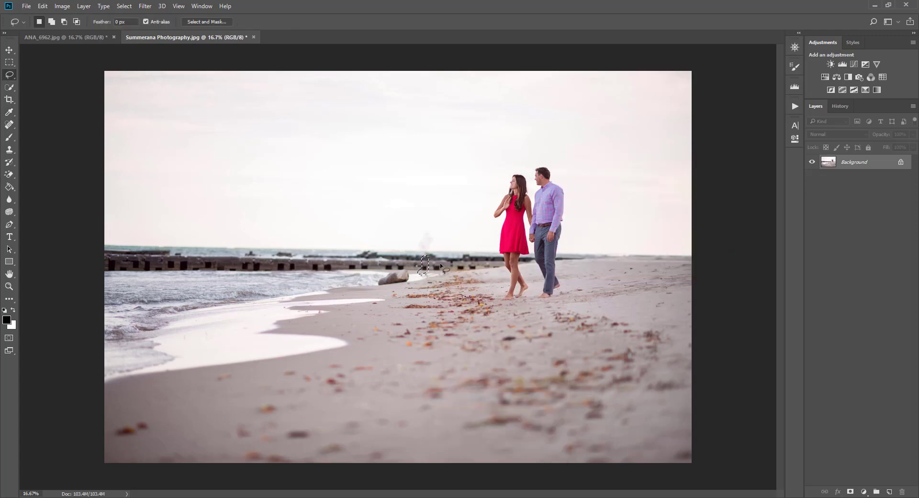
- Fill the selection around the background person's feet at the sand's edge with Content-Aware, and clear the selection
right_click(426, 274)
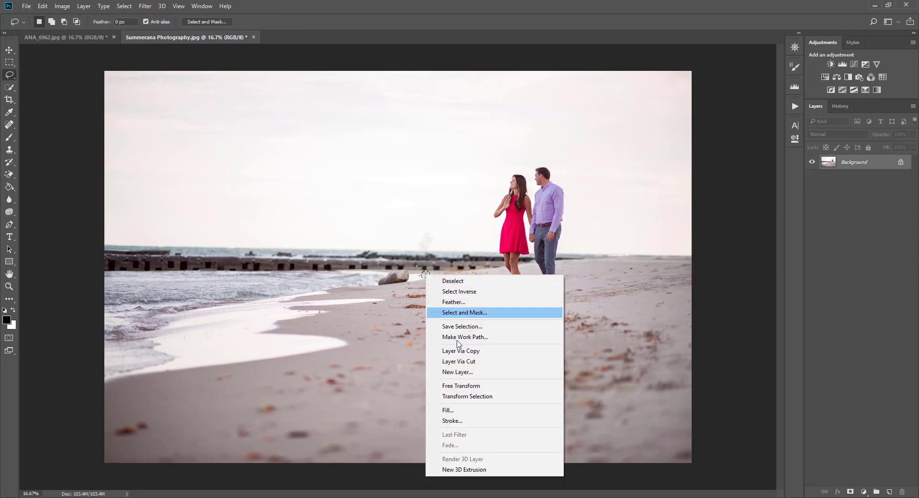
click(462, 396)
click(699, 186)
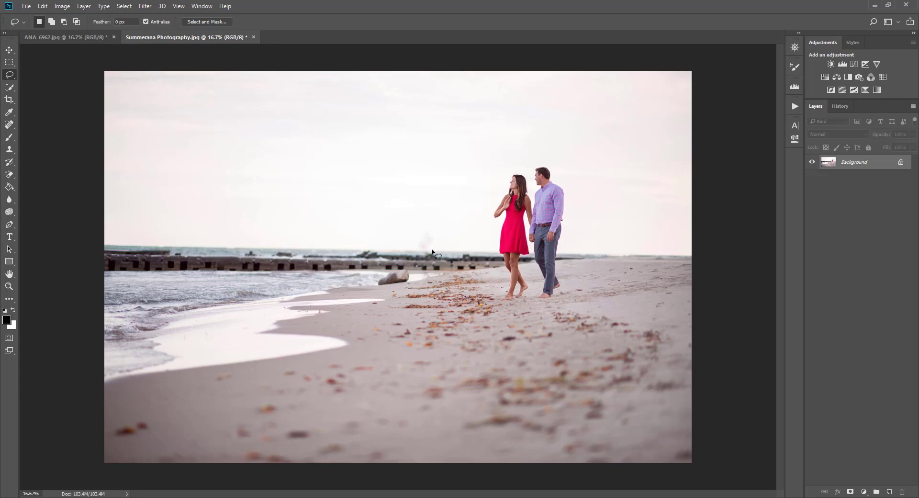
- Clone Stamp clean sky over the faint smudge above the horizon where the background person's head and shoulders were
click(9, 150)
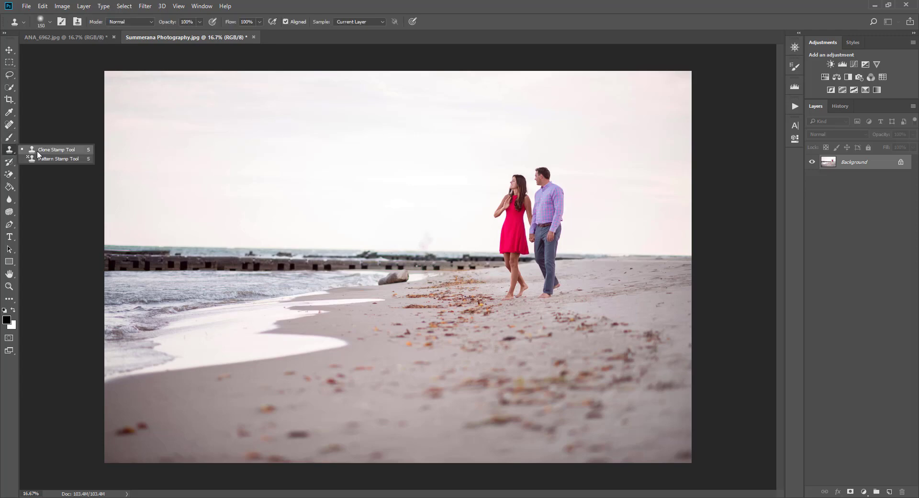
click(38, 152)
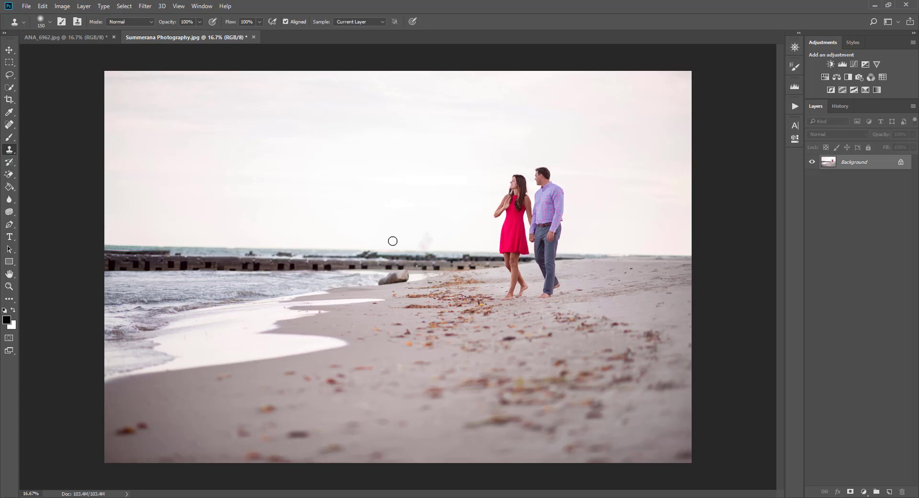
alt+click(408, 237)
mouse_move(427, 235)
mouse_down()
mouse_move(425, 248)
mouse_move(420, 236)
mouse_up()
key(ctrl+z)
alt+click(376, 233)
drag(421, 234, 433, 243)
key(bracketright)
- Remove the dark rock at the water's edge with the Spot Healing Brush in Content-Aware mode
right_click(9, 126)
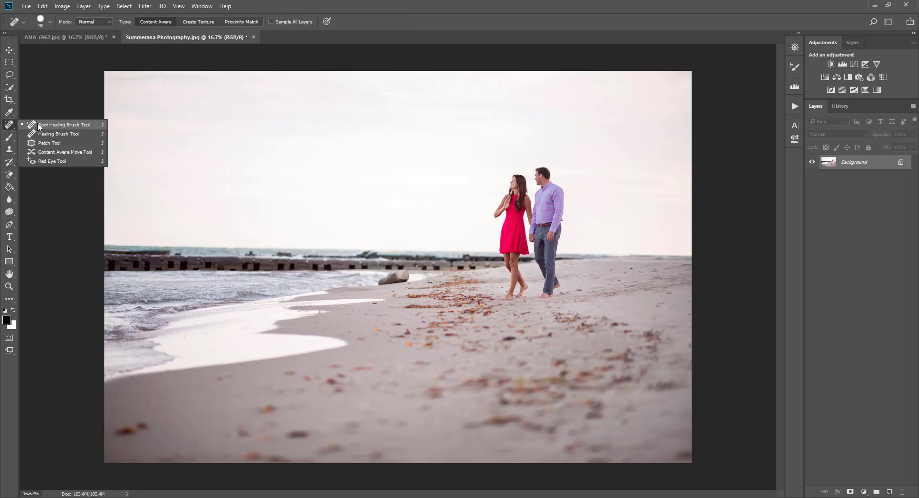
click(57, 127)
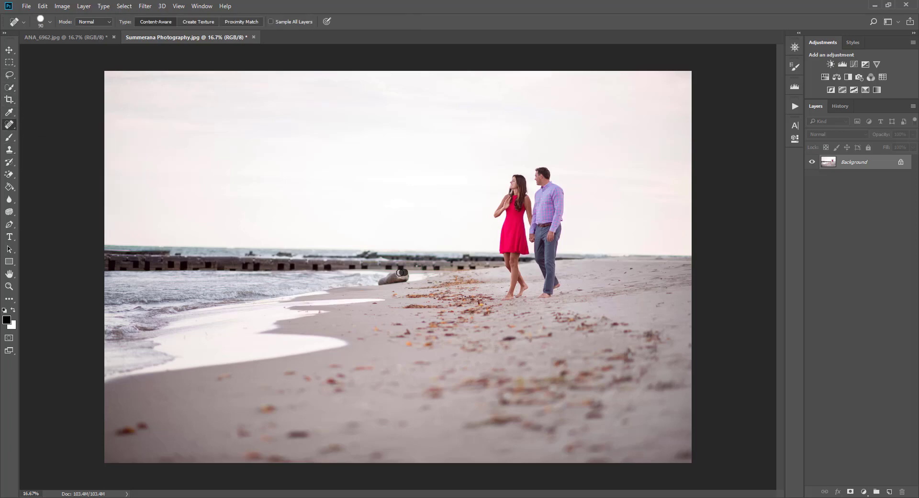
mouse_move(399, 280)
mouse_down()
mouse_move(406, 276)
mouse_move(406, 291)
mouse_up()
- Compare the unretouched beach photo with Snapshot 1 and Snapshot 2 in the history, finishing on Snapshot 2
click(9, 49)
click(840, 106)
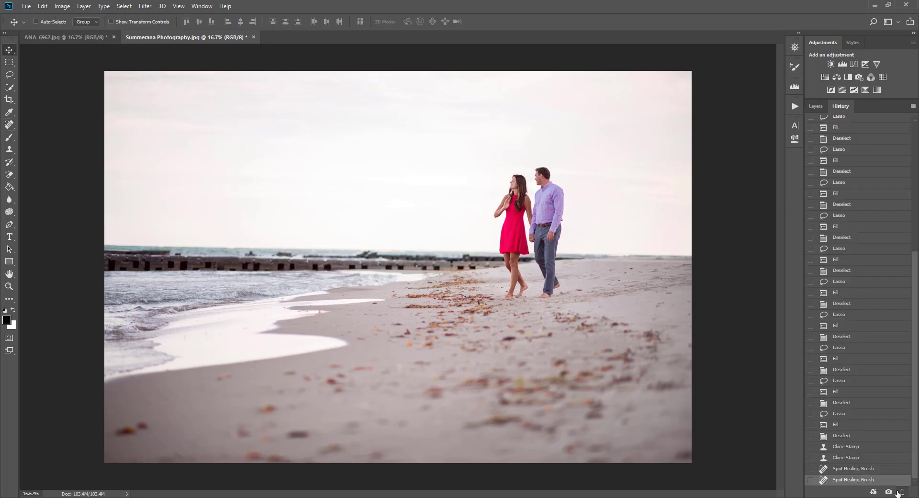
scroll(882, 311, up, 8)
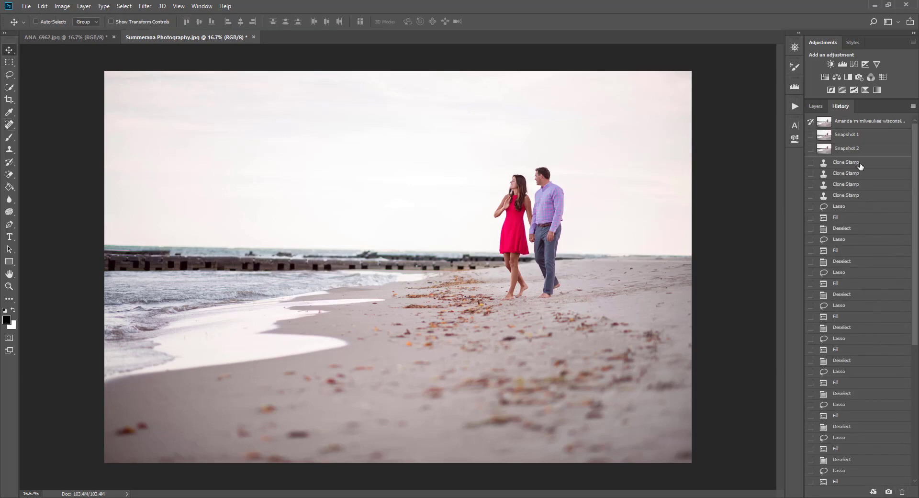
click(839, 138)
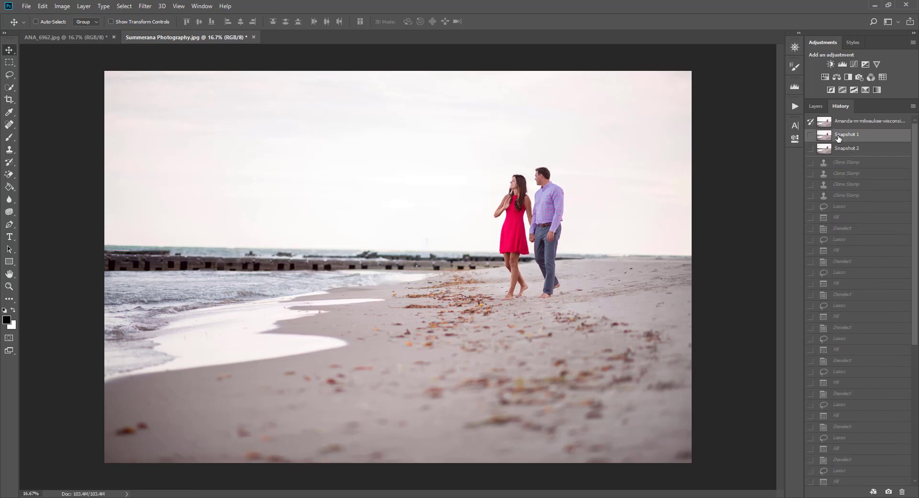
click(841, 149)
click(844, 137)
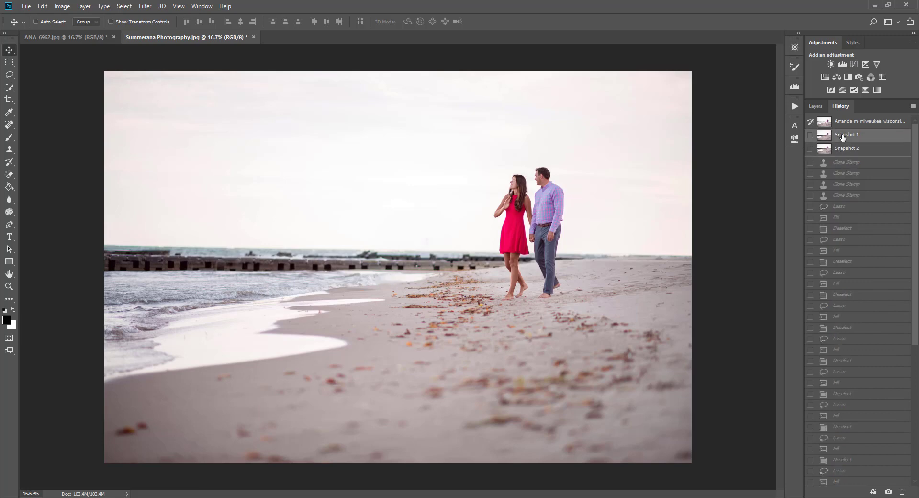
click(846, 162)
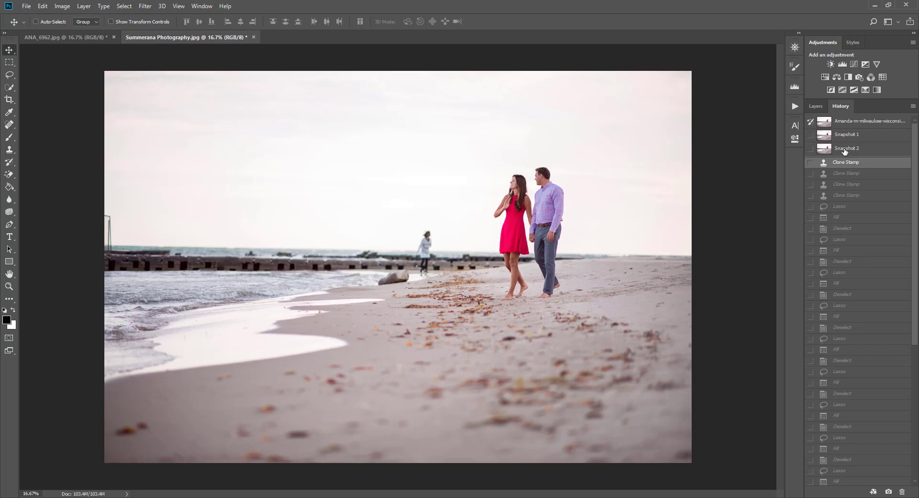
click(845, 151)
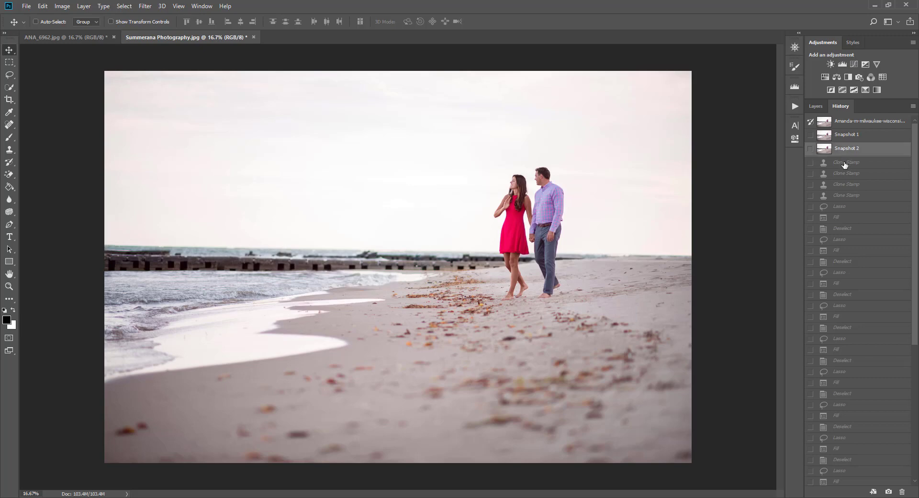
click(845, 163)
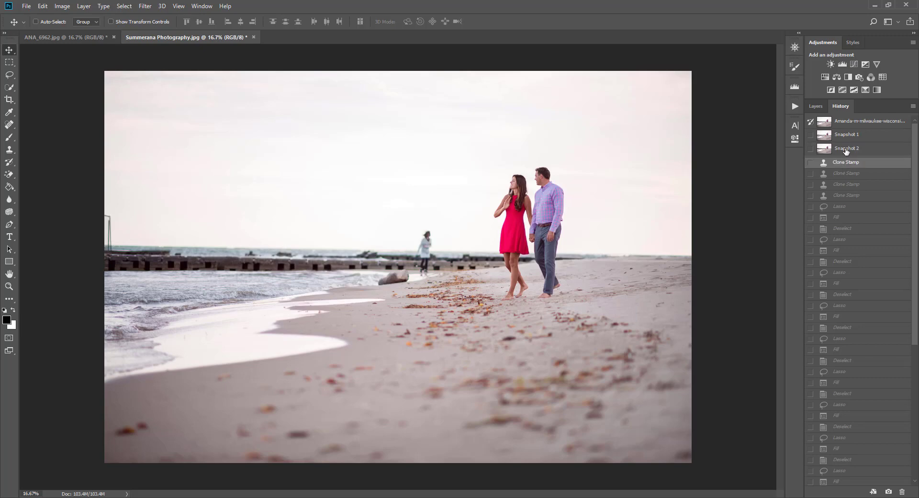
click(846, 150)
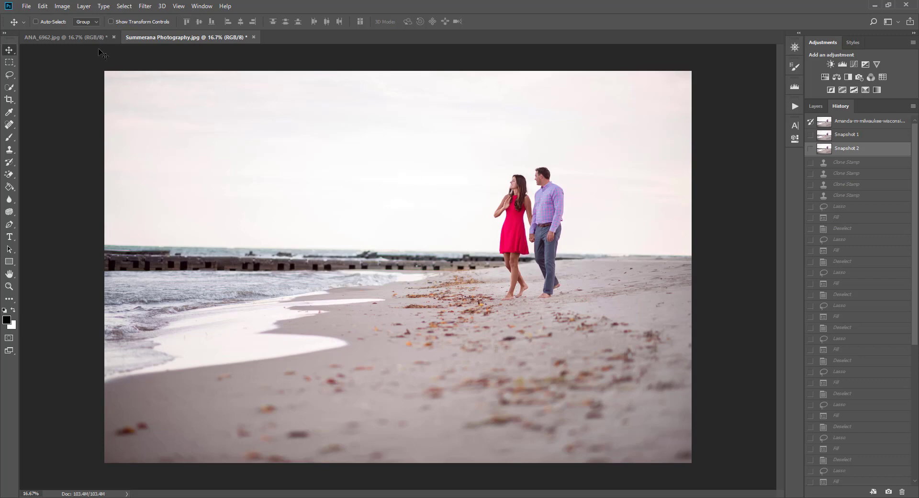
- Switch to ANA_6962.jpg and remove the white spot beside the boardwalk, behind the woman's legs, with an enlarged Spot Healing Brush
click(53, 37)
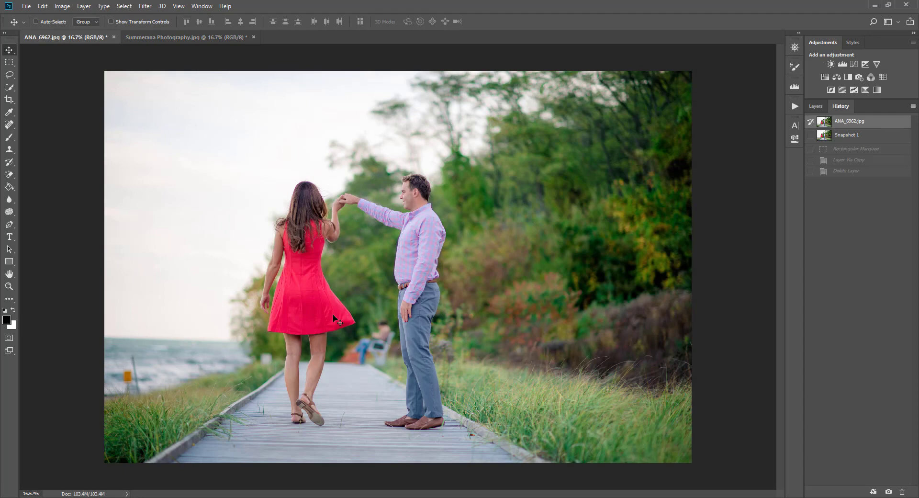
click(10, 125)
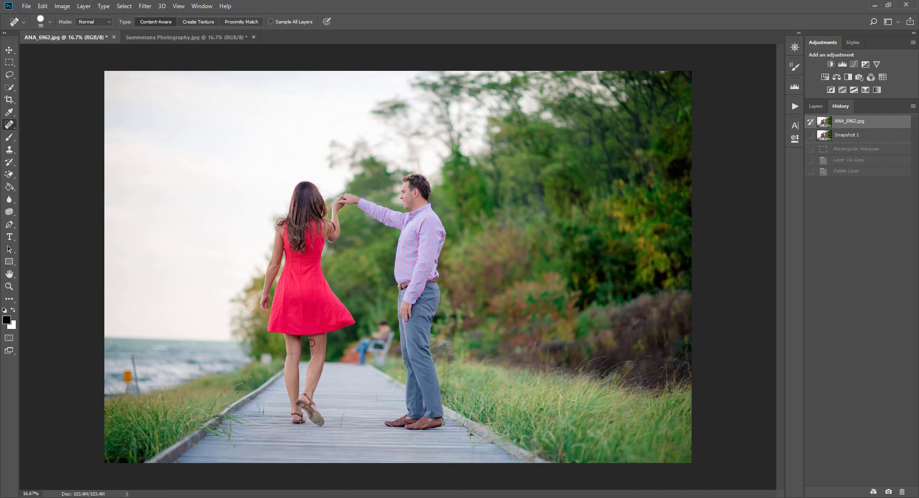
click(816, 106)
key(bracketright)
key(bracketright)
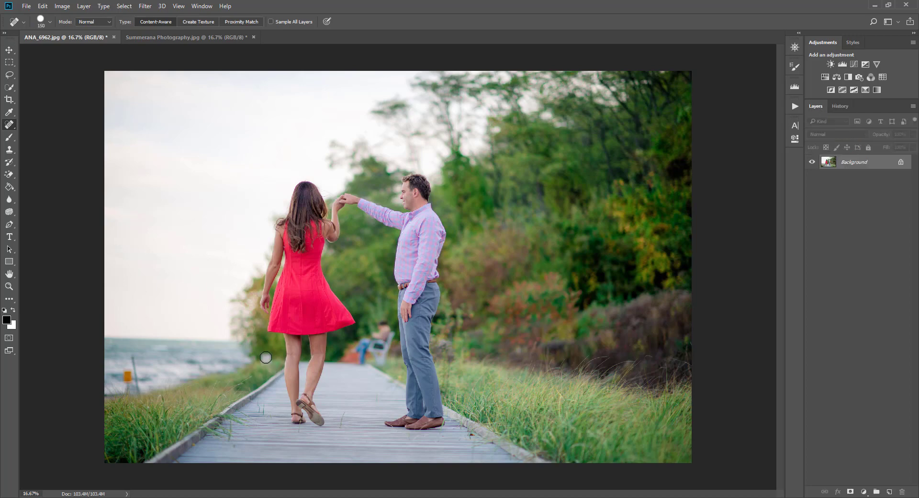
drag(265, 358, 267, 364)
- Paint out the post and orange marker by the water with a smaller Spot Healing Brush
key(bracketleft)
key(bracketleft)
key(bracketleft)
key(bracketleft)
mouse_move(134, 364)
mouse_down()
mouse_move(131, 391)
mouse_move(161, 385)
mouse_move(138, 383)
mouse_up()
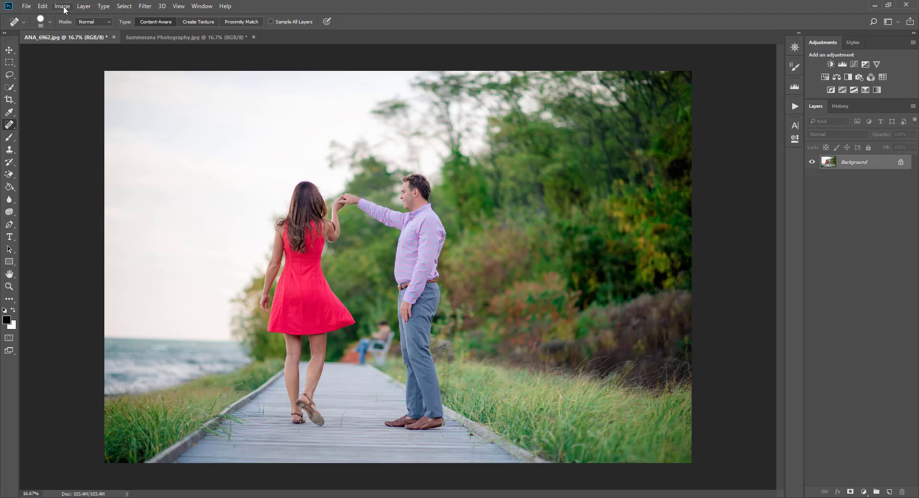
- Step back through the Spot Healing history to the state before the post and orange marker were removed
click(42, 6)
click(50, 18)
click(840, 105)
click(845, 149)
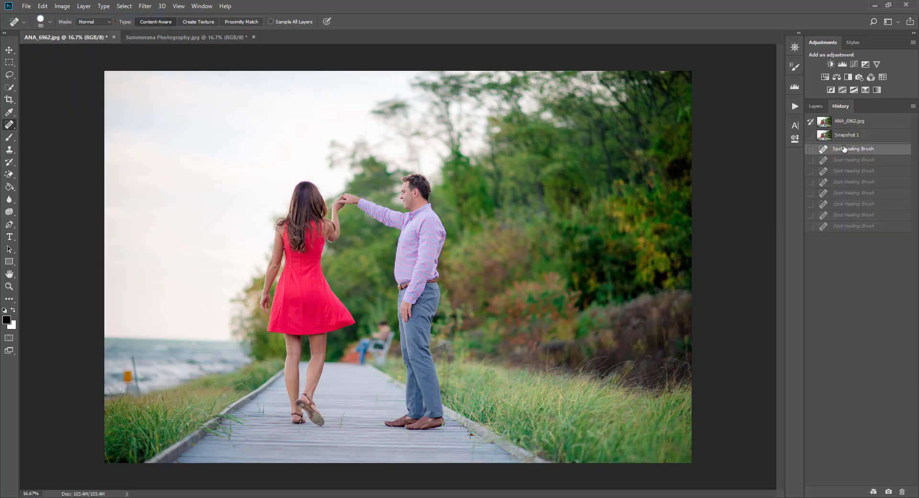
click(845, 160)
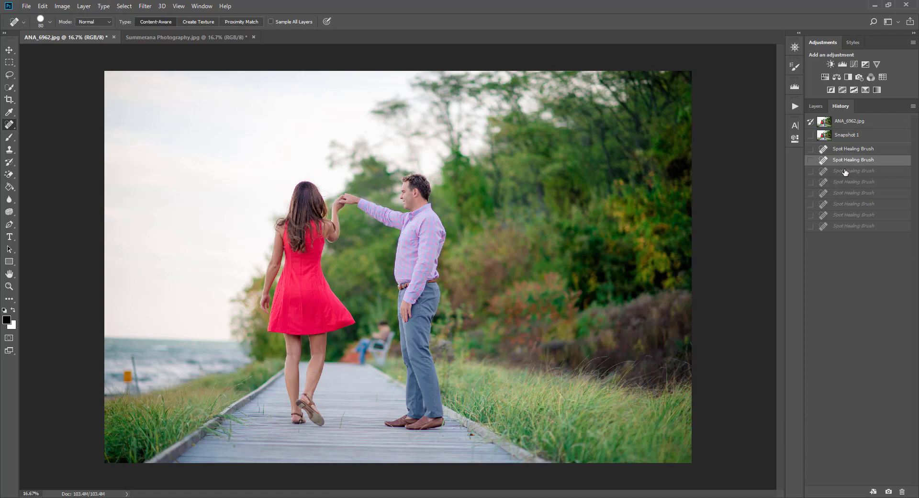
click(846, 172)
click(847, 183)
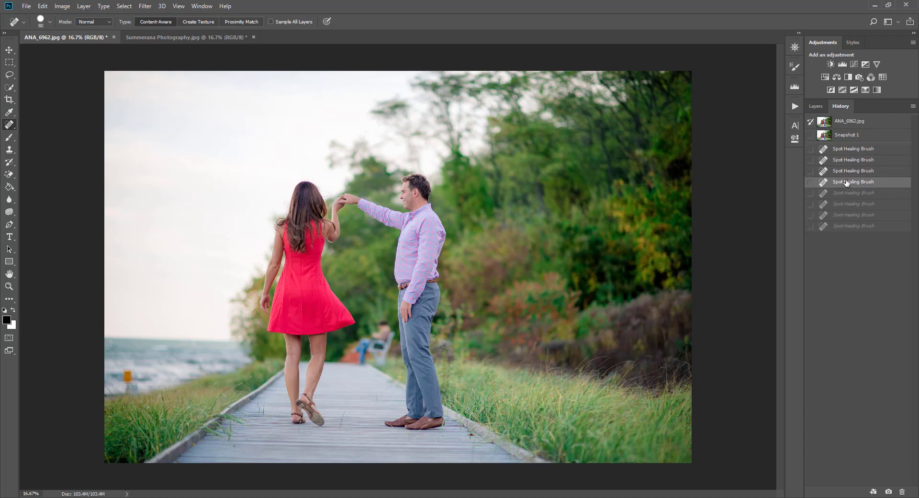
click(816, 105)
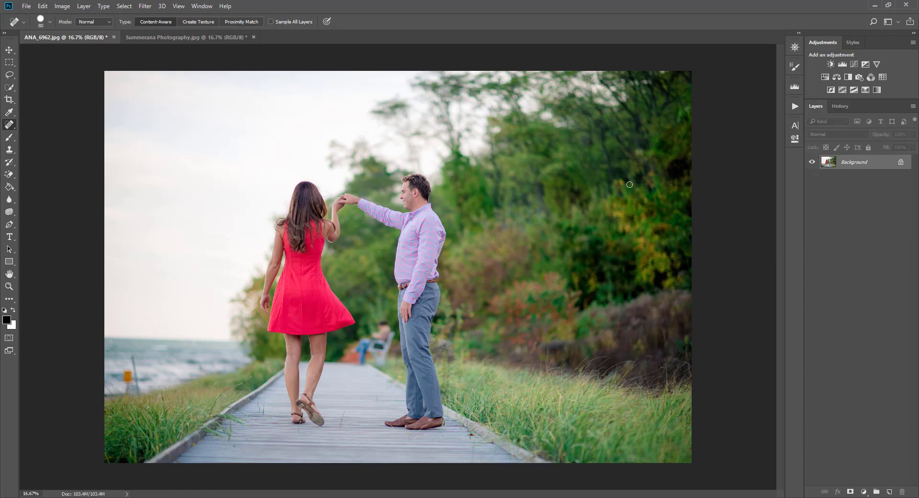
- Duplicate the Background layer as Background copy
click(13, 49)
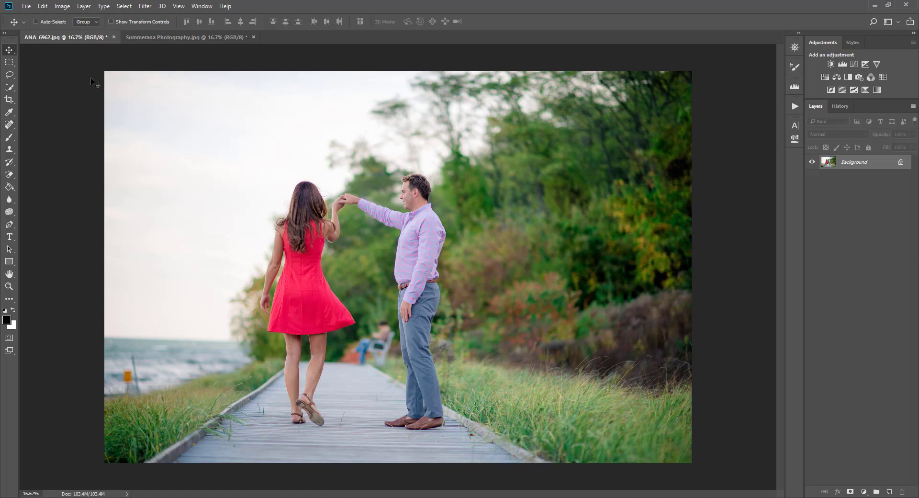
right_click(856, 162)
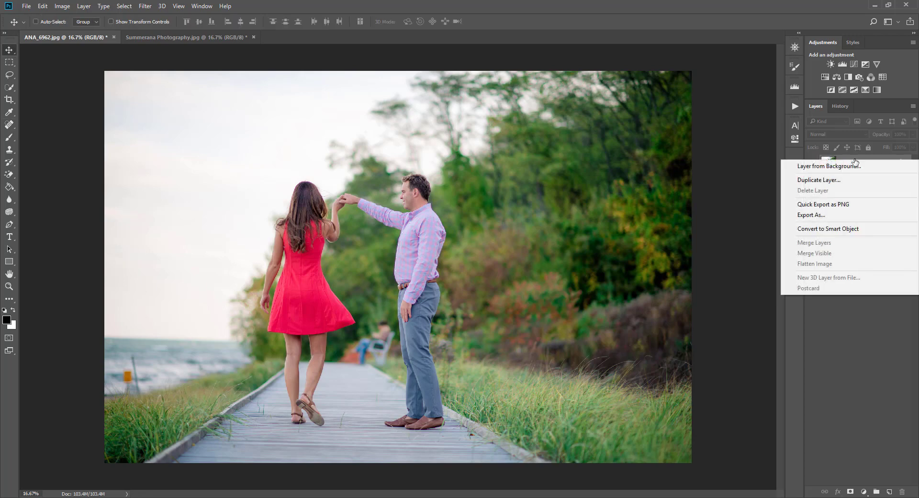
click(837, 181)
click(545, 155)
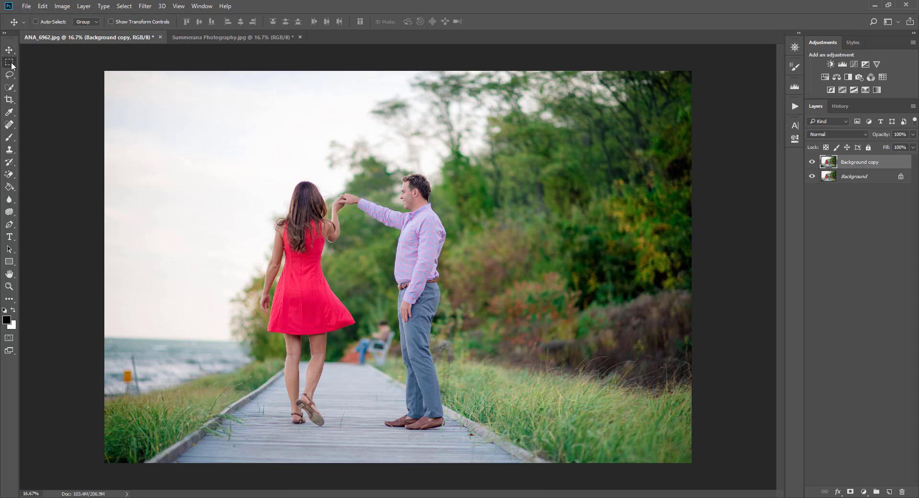
- Marquee-select a full-height strip from the marker post to the woman and stretch it over the post with Content-Aware Scale, to about 135% width
drag(12, 65, 74, 63)
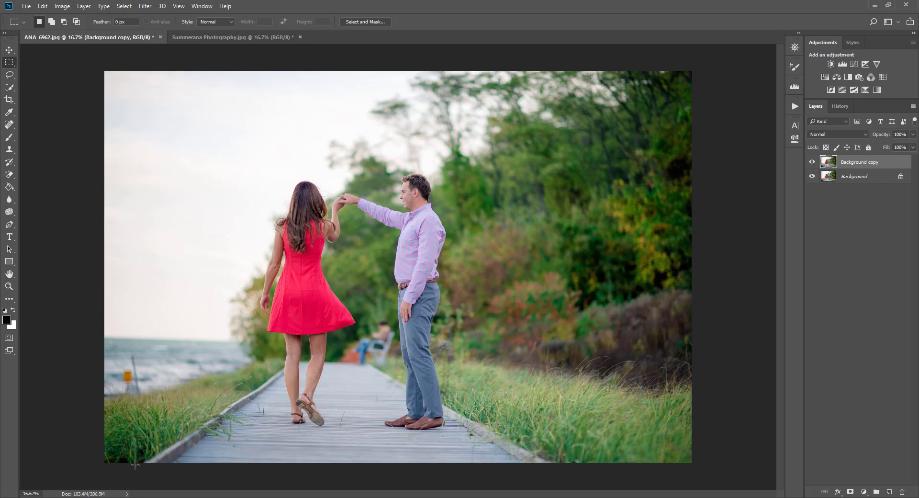
drag(135, 463, 154, 376)
drag(142, 463, 259, 63)
click(42, 6)
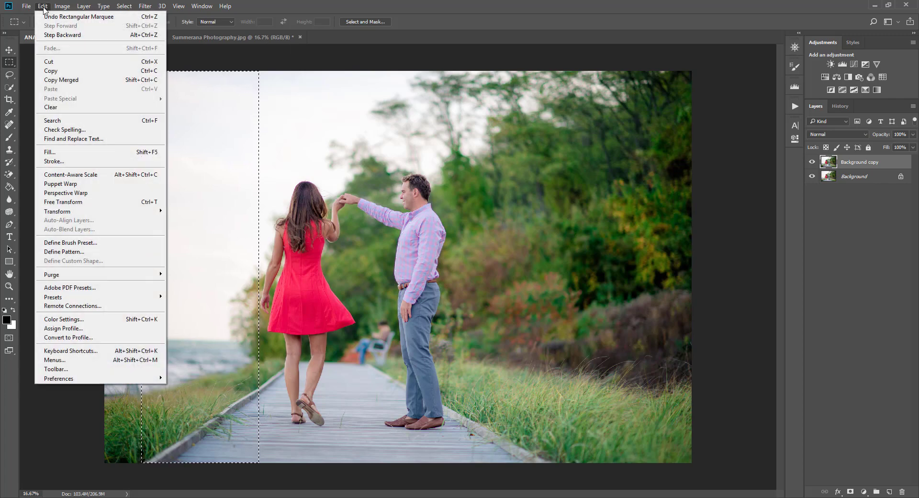
click(96, 175)
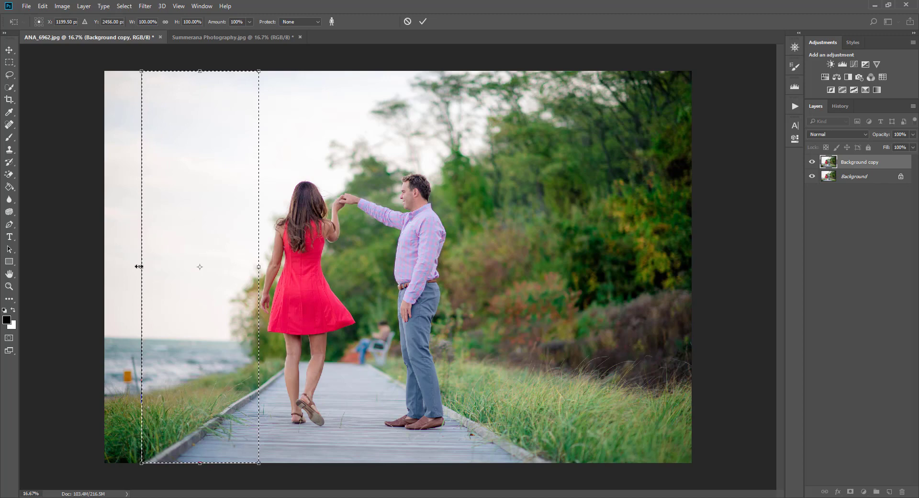
drag(139, 267, 99, 261)
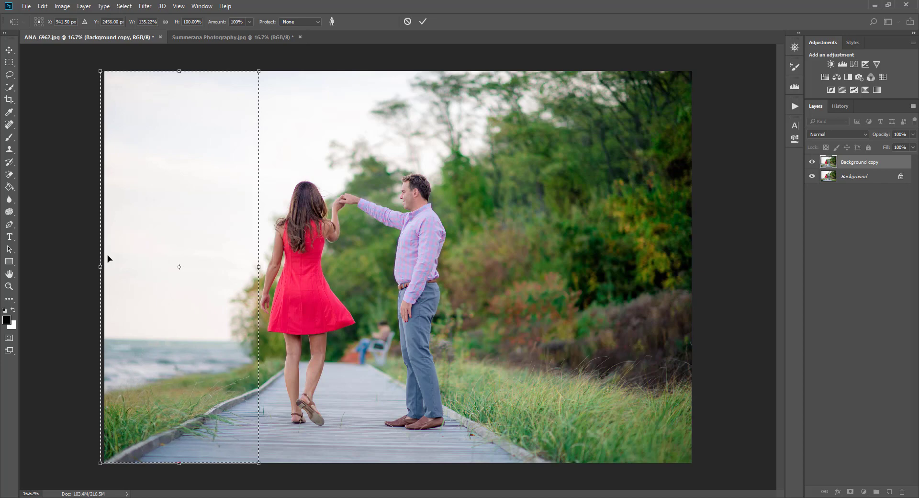
click(423, 21)
- Deselect the stretched strip and toggle the Background copy layer's visibility to compare it with the original
click(124, 6)
click(132, 27)
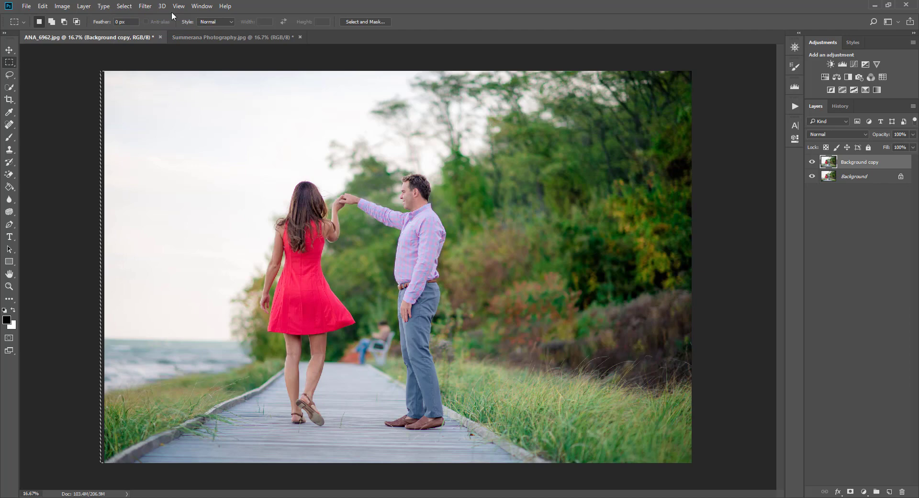
click(125, 7)
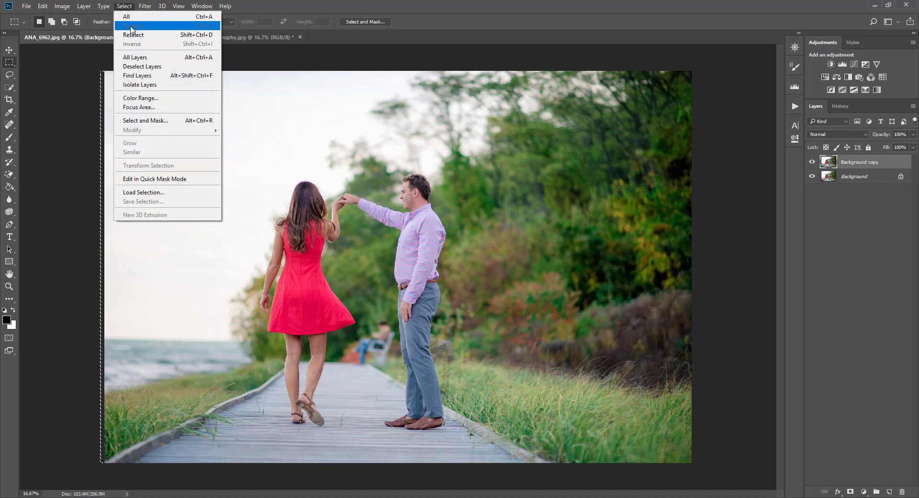
click(130, 18)
click(10, 50)
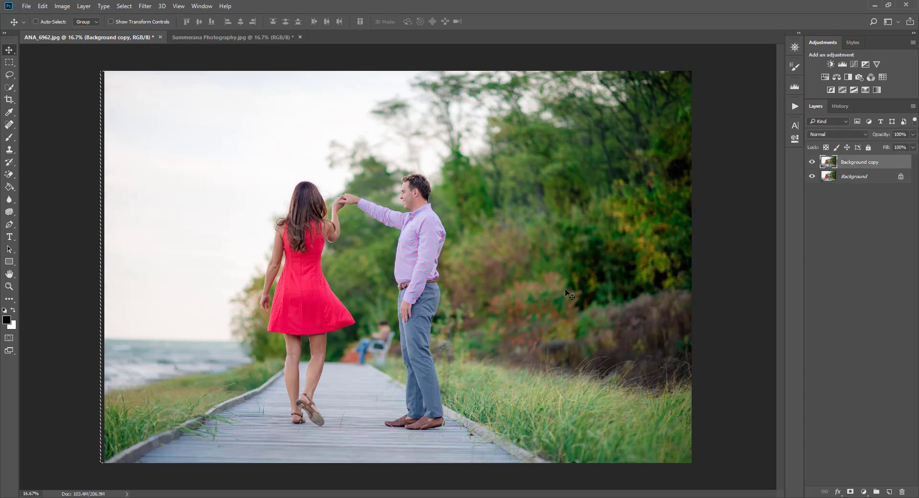
click(811, 163)
click(812, 163)
- Add a layer mask to Background copy and paint black along the boardwalk's left edge to restore its original line
click(851, 492)
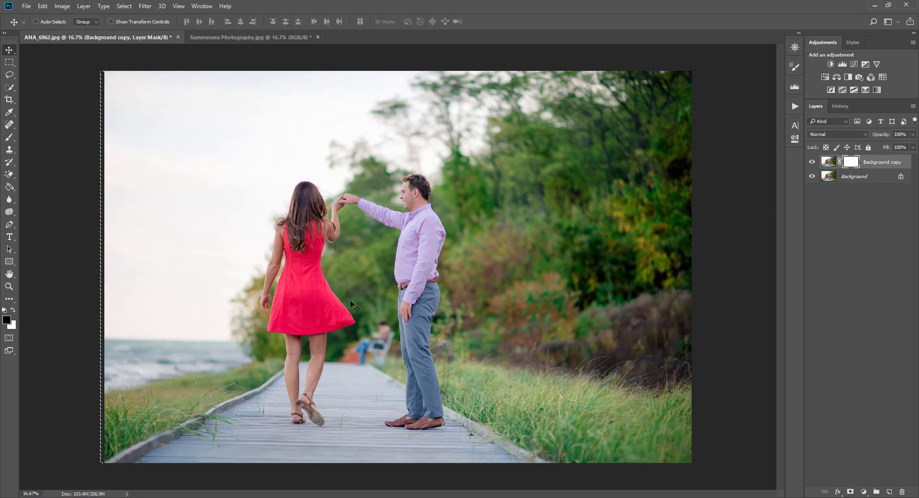
click(8, 138)
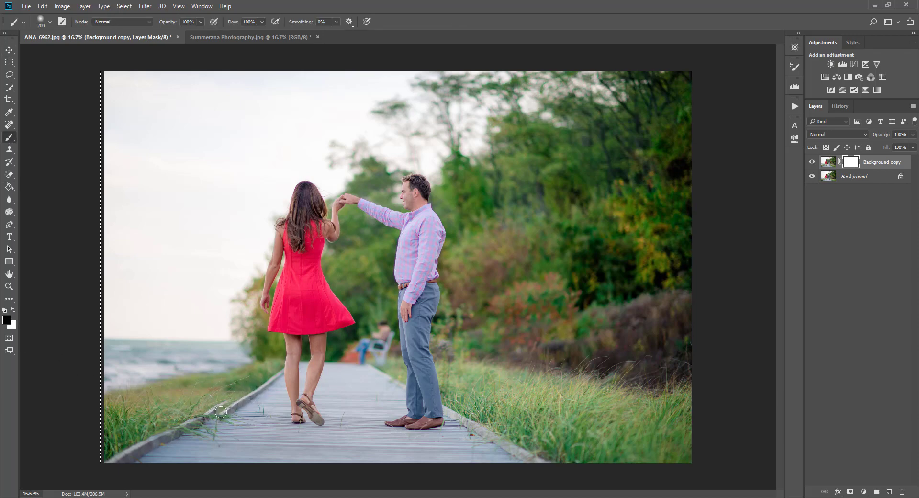
mouse_move(178, 457)
mouse_down()
mouse_move(192, 448)
mouse_move(167, 451)
mouse_move(158, 439)
mouse_move(102, 464)
mouse_move(134, 463)
mouse_move(200, 421)
mouse_move(236, 428)
mouse_up()
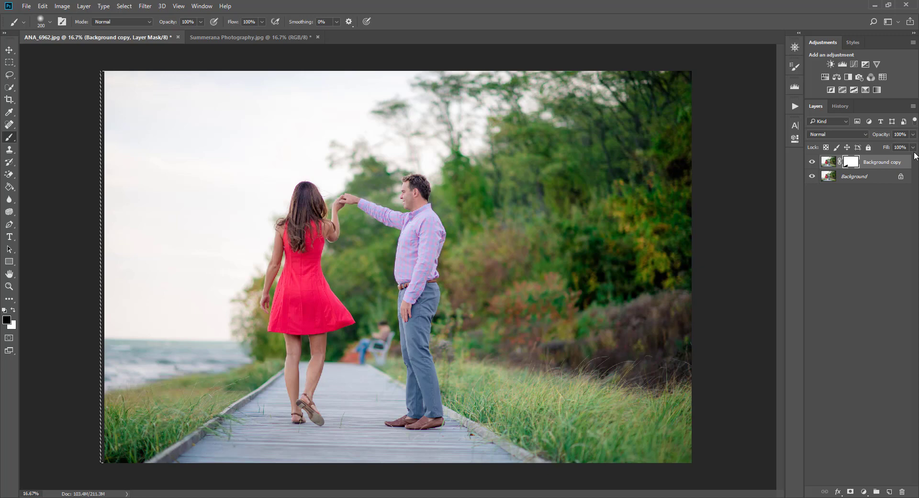
- Toggle the masked Background copy layer on and off to compare the shoreline and boardwalk edge before and after
click(813, 162)
click(813, 162)
click(813, 162)
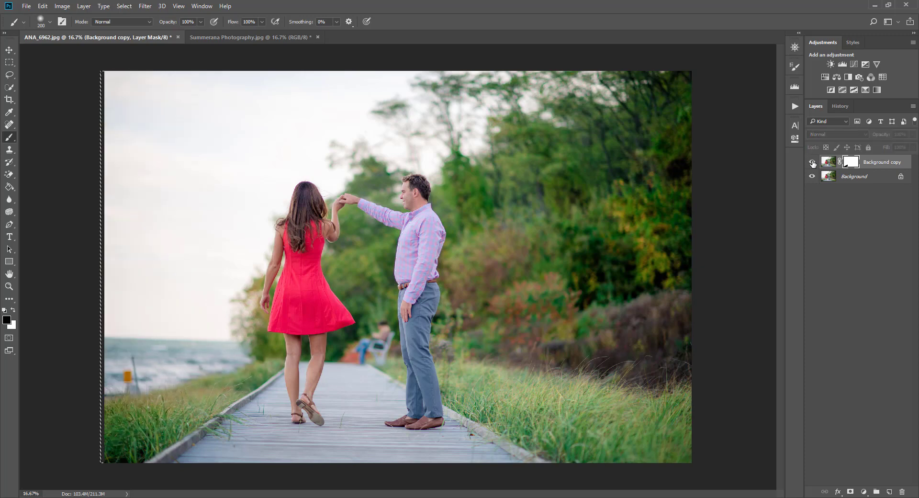
click(813, 162)
click(813, 162)
click(813, 162)
click(813, 162)
click(813, 163)
click(813, 163)
click(812, 162)
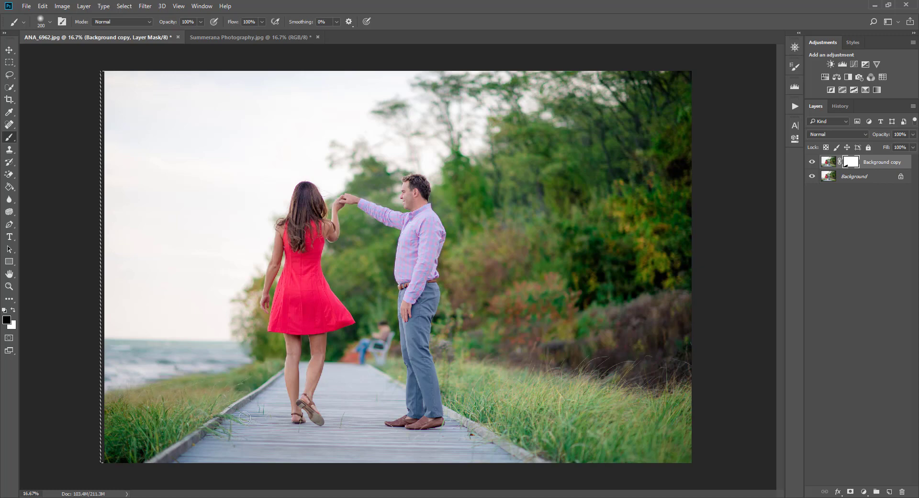
- Extend the black mask painting along the boardwalk edge toward the woman's feet
mouse_move(216, 440)
mouse_down()
mouse_move(222, 422)
mouse_move(265, 420)
mouse_up()
click(9, 50)
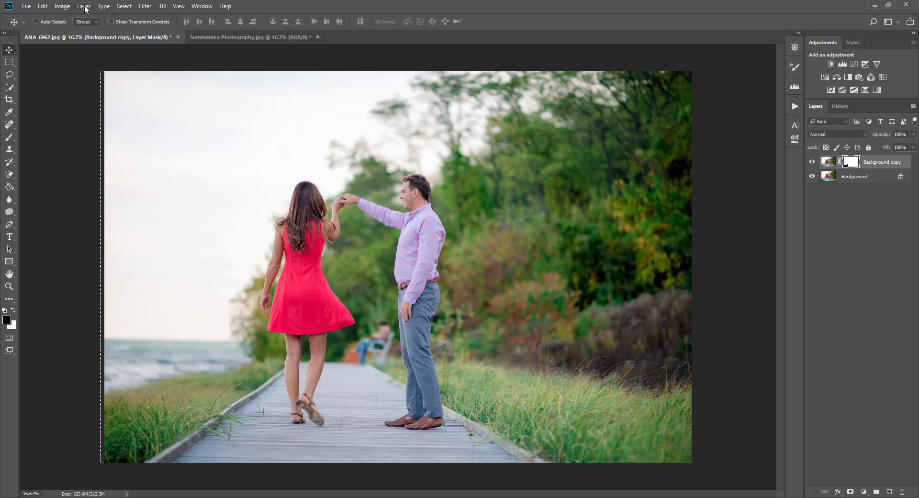
- Select the tree-covered area right of the man with a rectangular marquee and merge Background copy down into Background
click(9, 62)
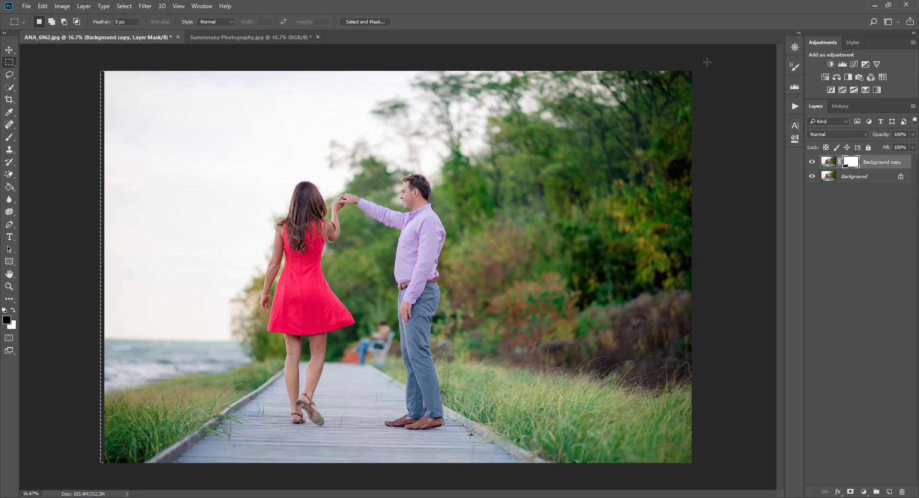
drag(707, 62, 450, 486)
right_click(829, 162)
click(789, 347)
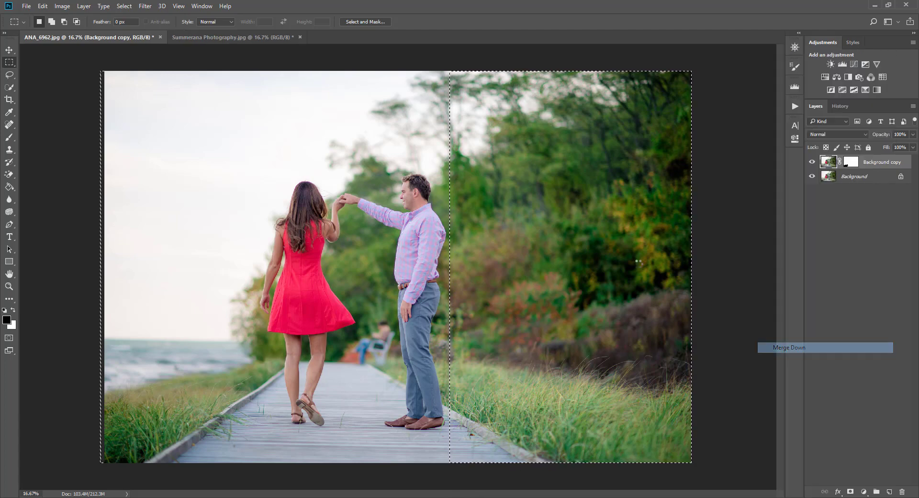
right_click(828, 162)
click(819, 182)
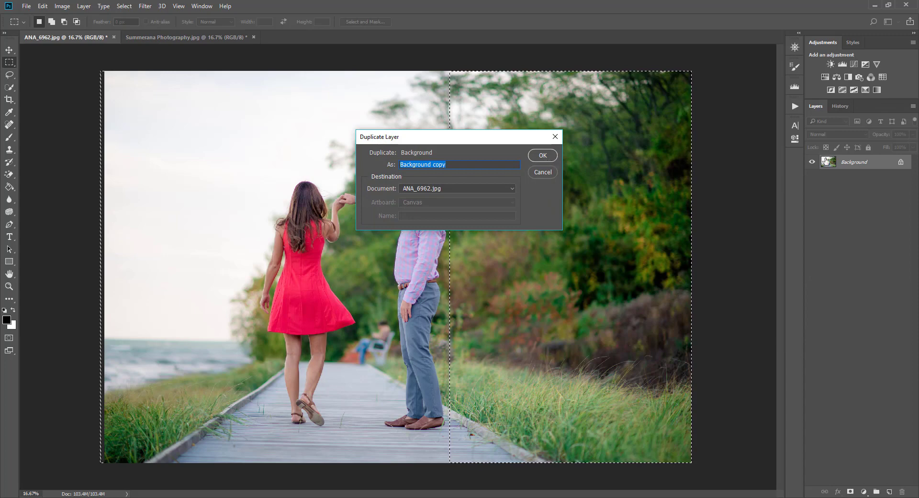
click(546, 171)
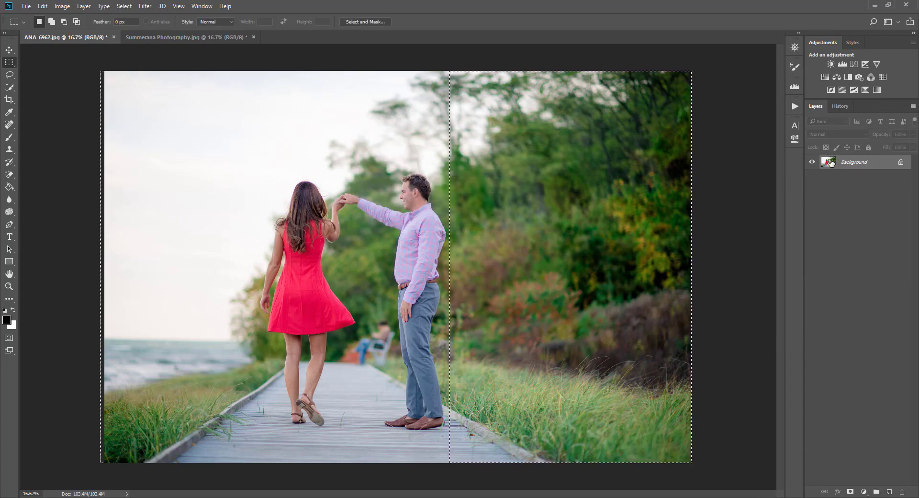
- Copy the selected trees and grass to a new layer and flip it horizontally with Free Transform
right_click(582, 219)
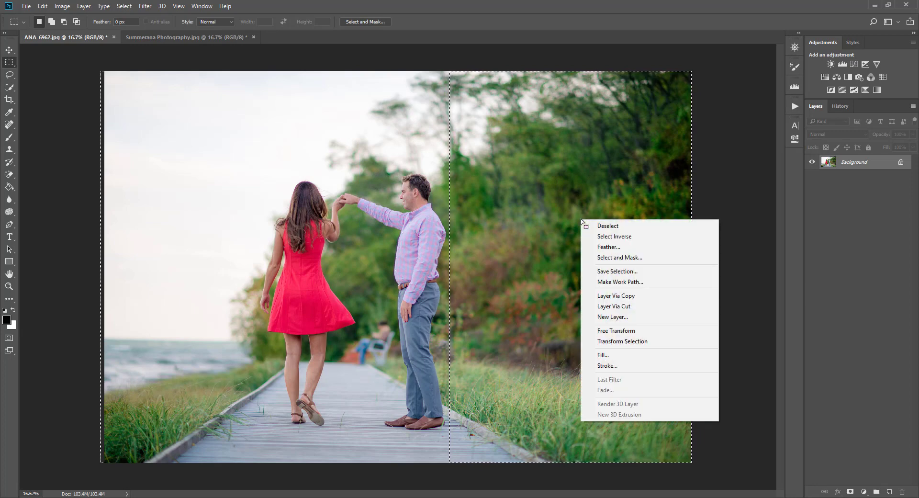
click(623, 295)
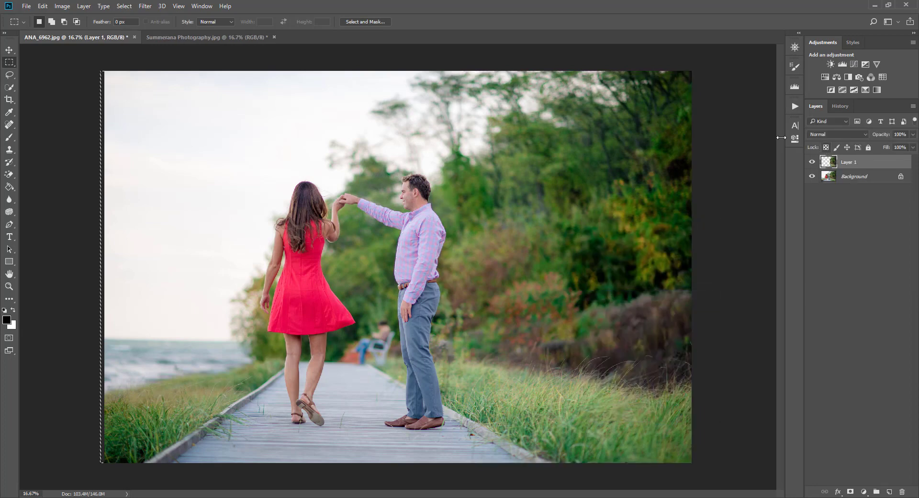
click(42, 7)
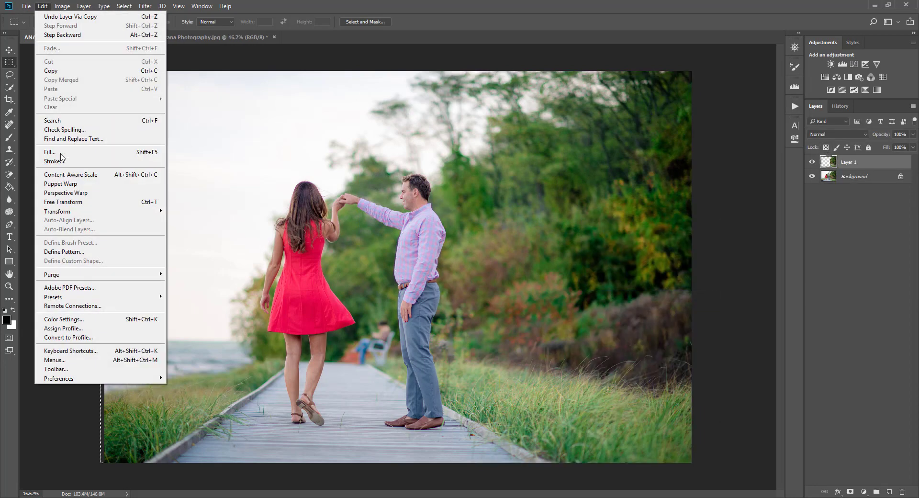
click(67, 202)
right_click(532, 201)
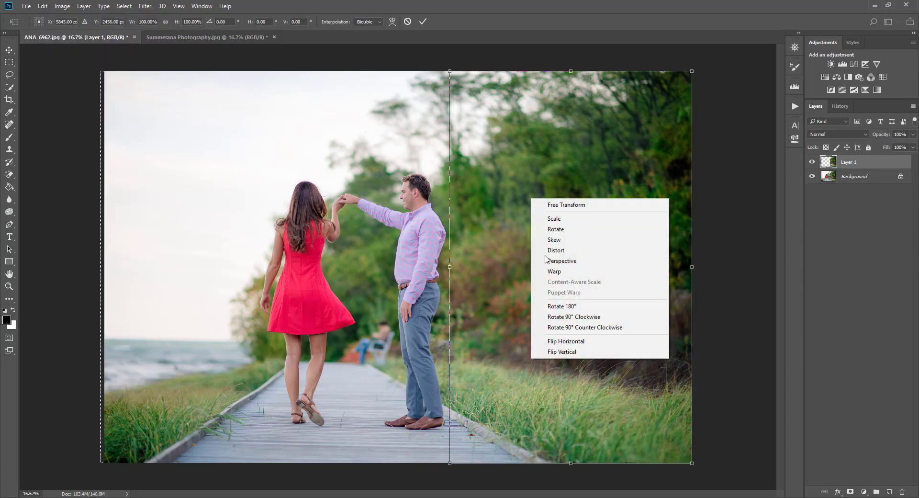
click(570, 341)
- Move the flipped trees over the water at the photo's left edge, centred at X 0 px, and apply the transform
drag(573, 316, 195, 261)
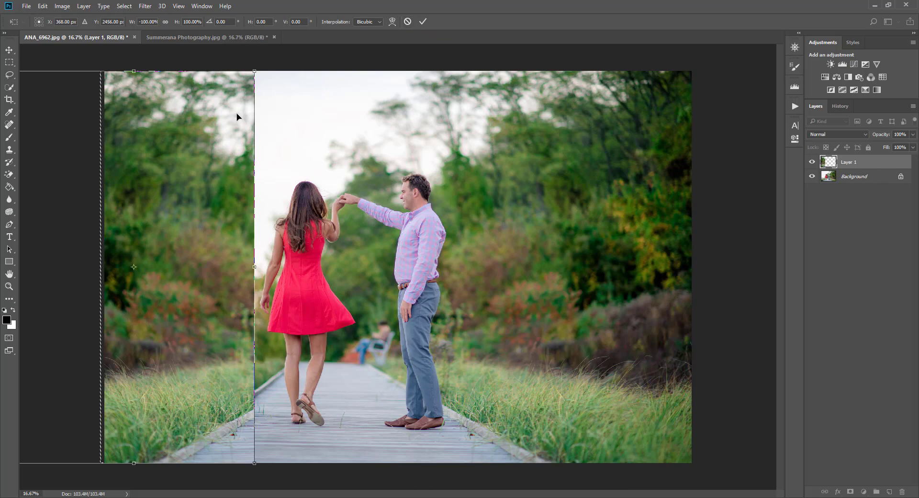
drag(177, 120, 142, 116)
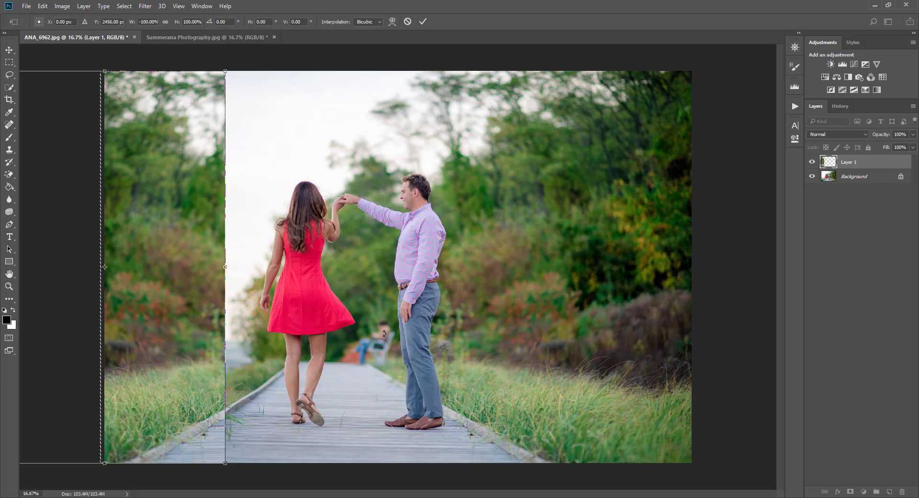
click(424, 22)
- Delete the layer holding the copied trees so only the Background remains
click(812, 162)
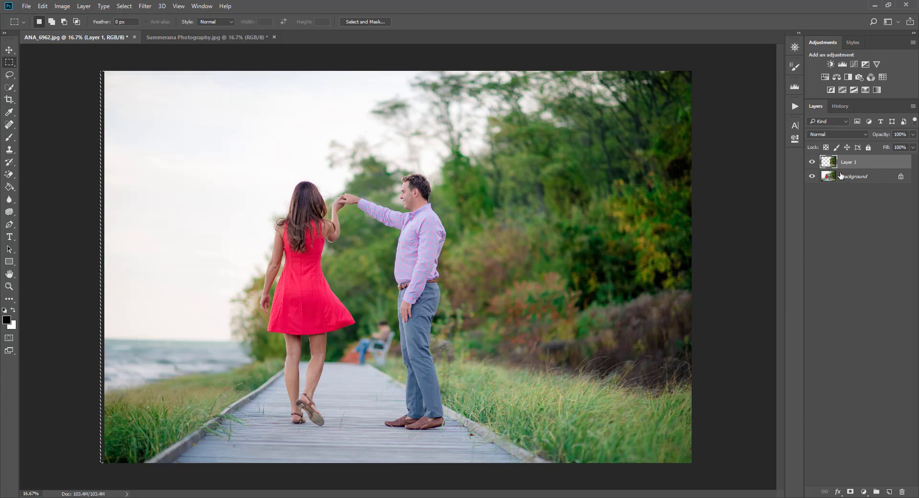
drag(880, 165, 902, 492)
click(8, 50)
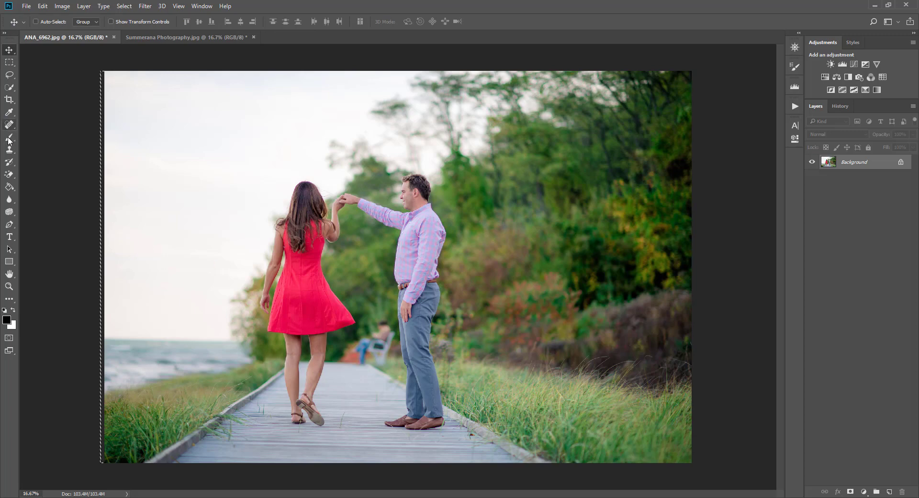
- Lasso the knee area of the person seated in the background and fill it with Content-Aware at 100% opacity
drag(9, 75, 48, 77)
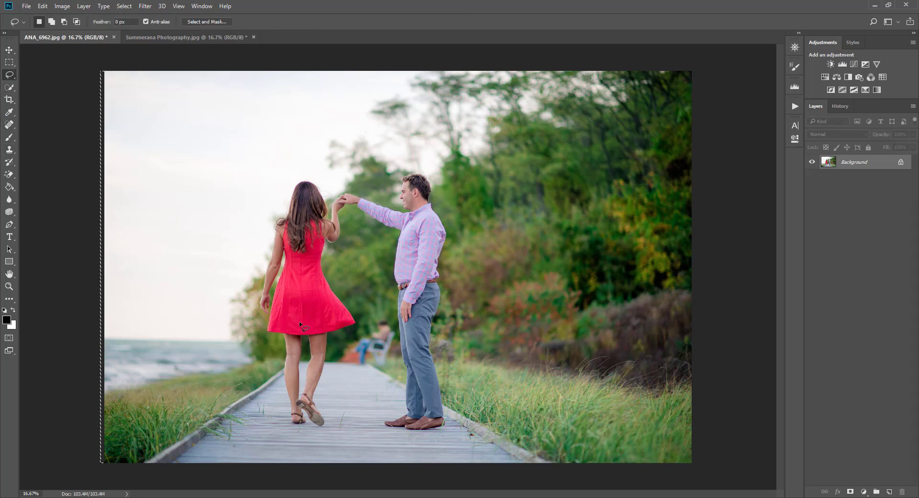
drag(364, 348, 360, 344)
right_click(358, 346)
click(400, 287)
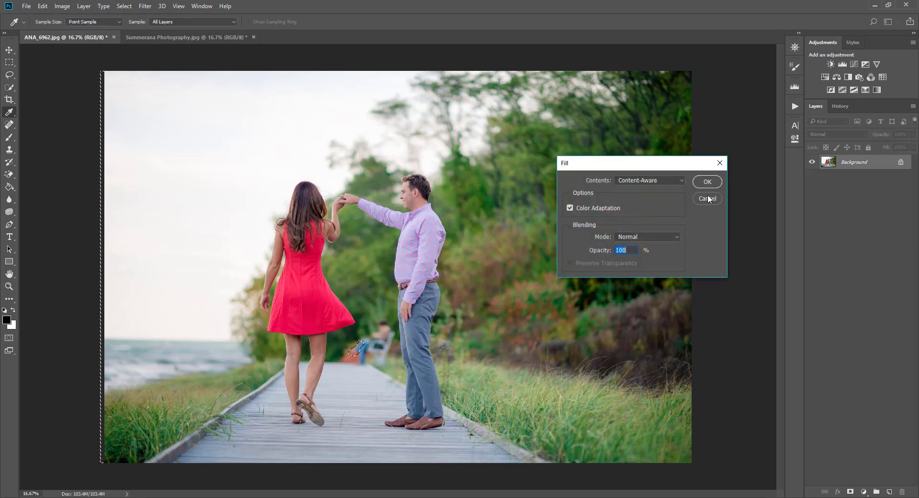
click(706, 183)
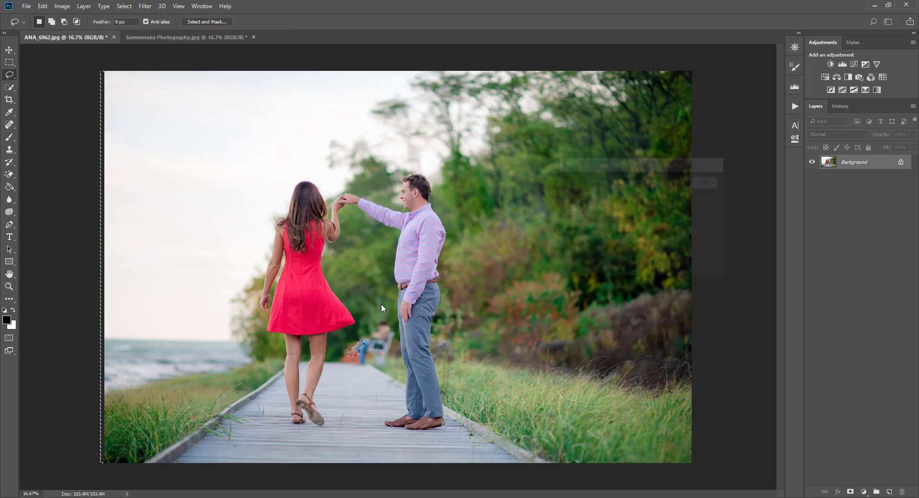
- Lasso the seated person's lower leg beside the bench and fill it with Content-Aware
mouse_move(362, 353)
mouse_down()
mouse_move(366, 365)
mouse_move(365, 353)
mouse_up()
right_click(364, 353)
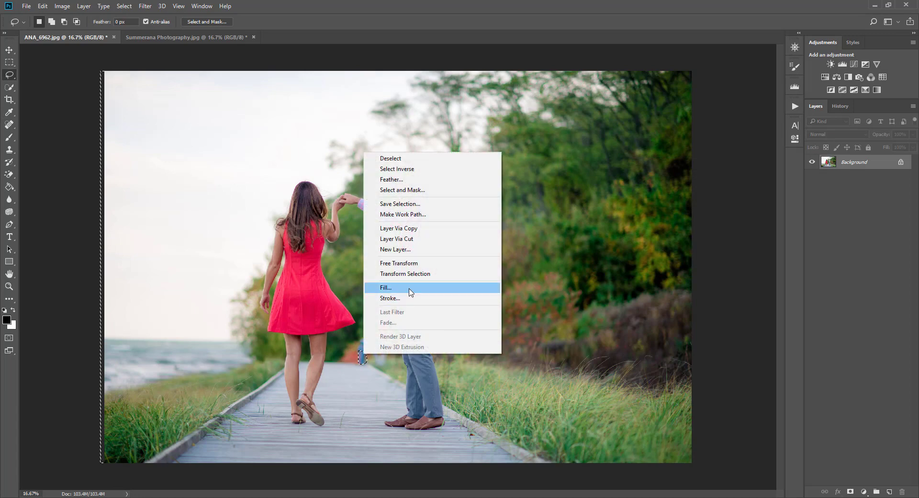
click(410, 289)
click(706, 182)
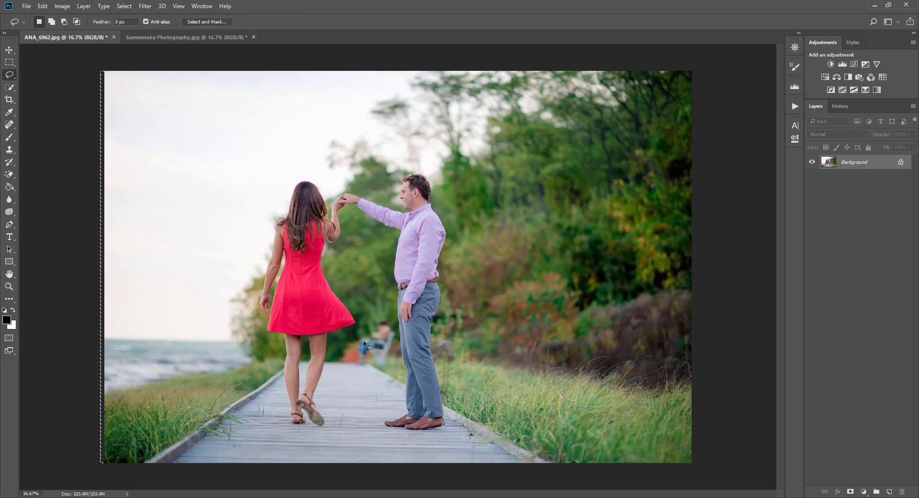
- Lasso the small remnant at the seated person's feet on the boardwalk and fill it with Content-Aware
mouse_move(358, 358)
mouse_down()
mouse_move(368, 372)
mouse_move(361, 364)
mouse_up()
right_click(361, 364)
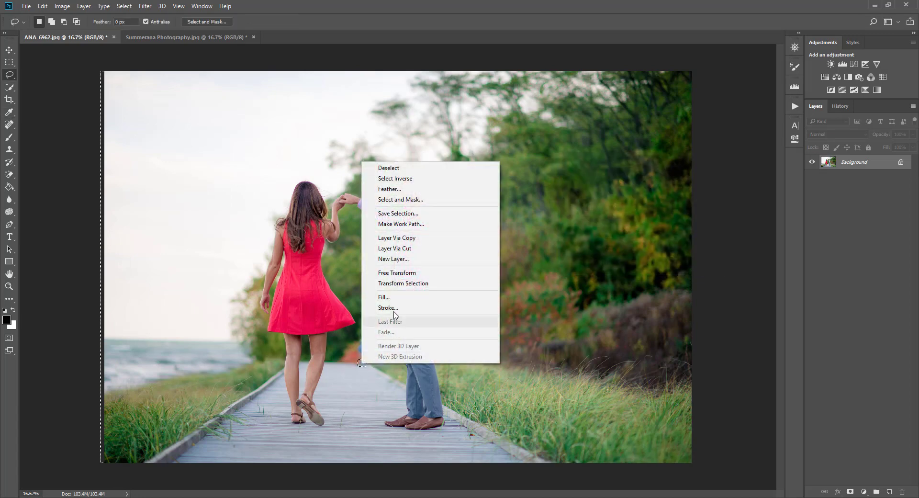
click(384, 297)
click(709, 182)
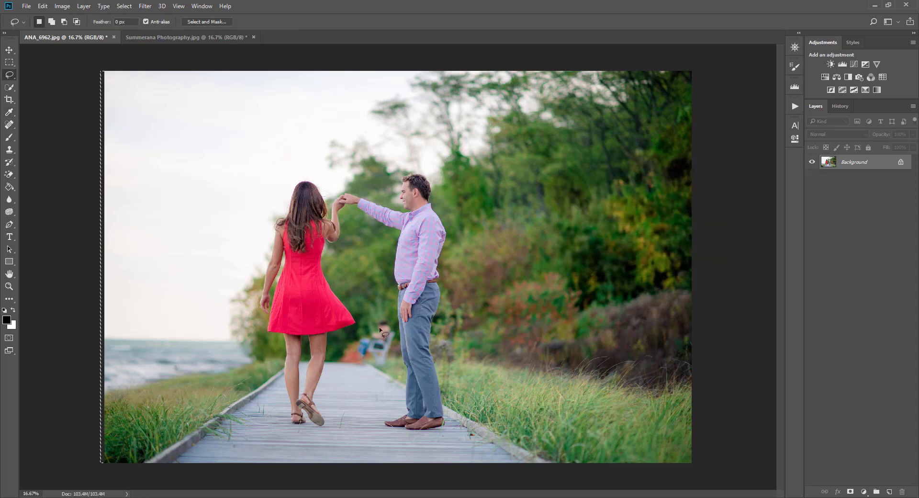
- Lasso the remaining leg traces in front of the bench and apply Content-Aware Fill to them repeatedly
drag(367, 356, 365, 354)
right_click(365, 352)
click(393, 273)
click(706, 184)
right_click(365, 354)
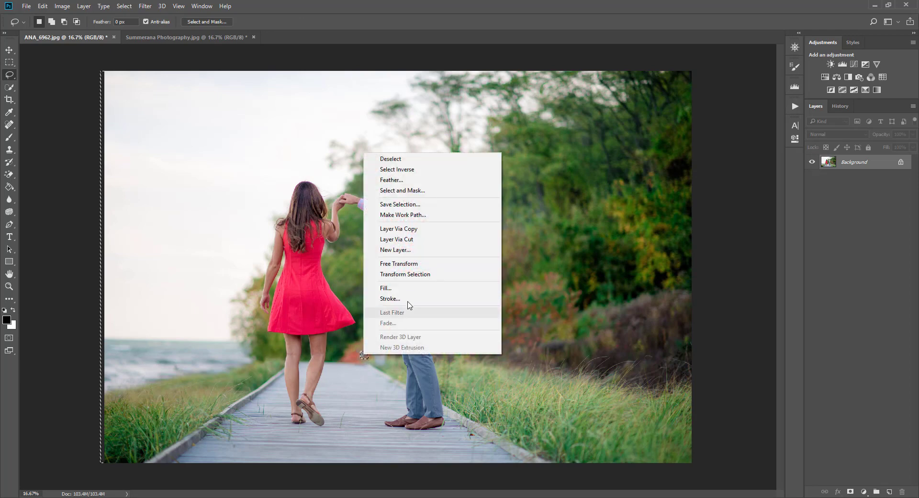
click(408, 290)
click(699, 180)
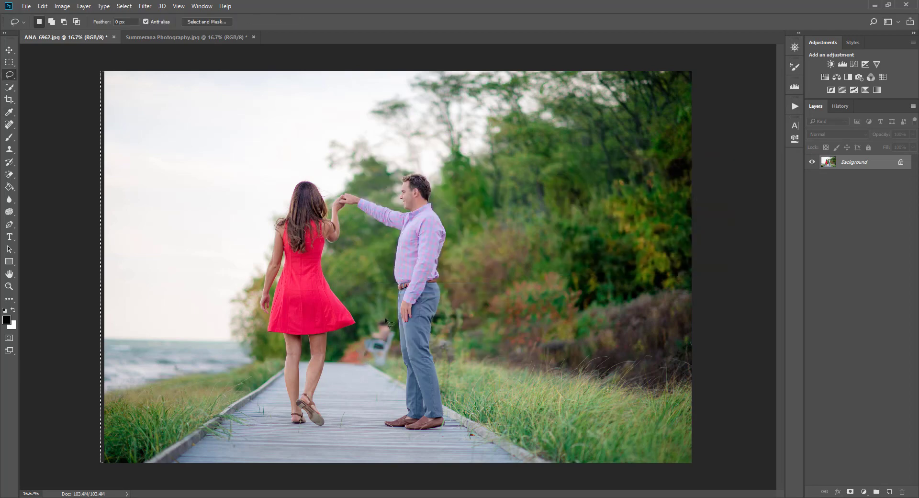
- Lasso the seated background person's head, and the arm area in front of the torso, filling each with Content-Aware
drag(391, 331, 385, 327)
right_click(385, 327)
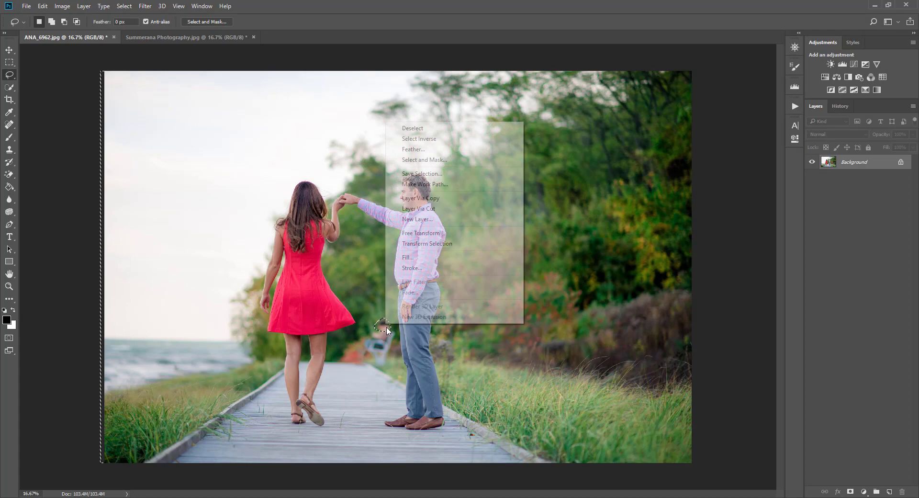
click(417, 254)
click(706, 184)
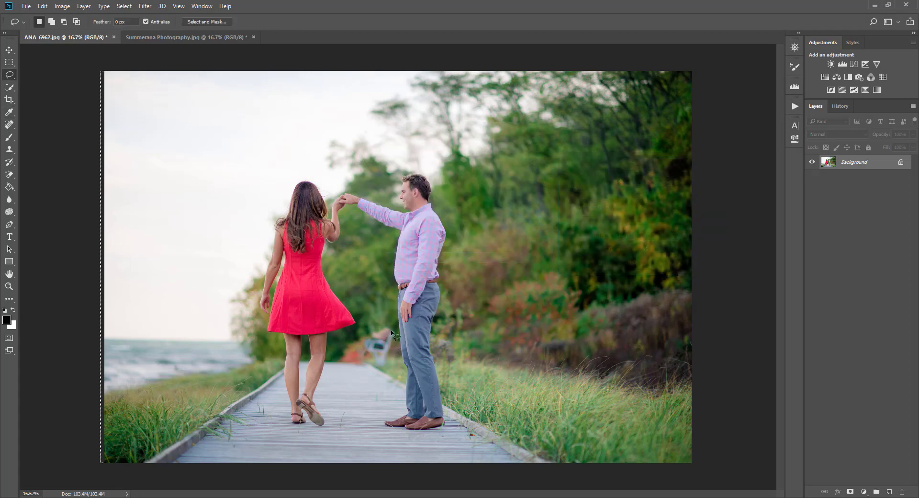
mouse_move(369, 337)
mouse_down()
mouse_move(363, 354)
mouse_move(370, 339)
mouse_up()
right_click(370, 340)
click(410, 276)
click(710, 180)
- Lasso the lower edge of the bench and the middle of its seat, filling each selection with Content-Aware
drag(385, 364, 389, 353)
right_click(382, 367)
click(407, 288)
click(707, 182)
drag(375, 339, 372, 357)
right_click(380, 343)
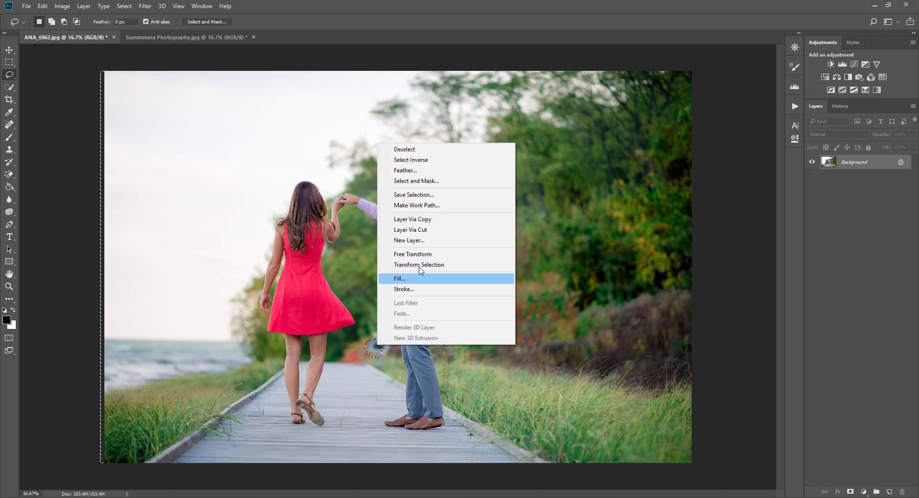
click(407, 276)
click(703, 185)
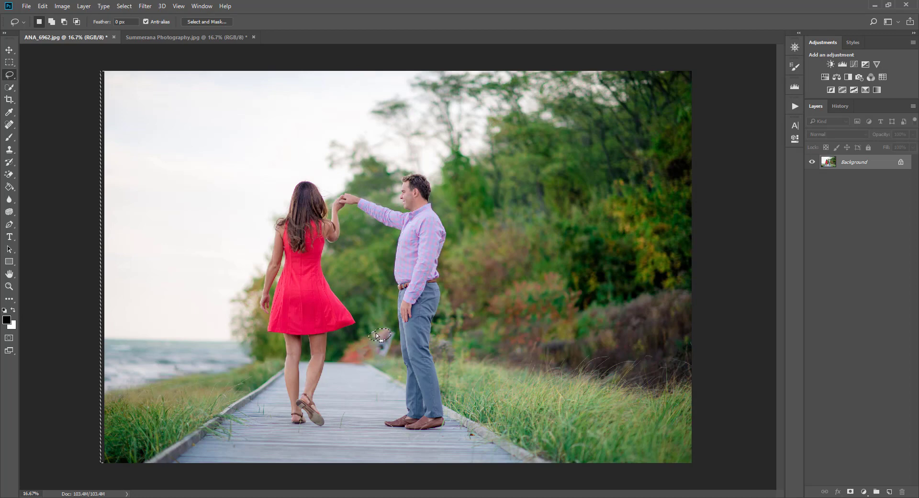
- Lasso the seated person's remaining torso and the shoulder trace beside the standing man, applying Content-Aware Fill to each
right_click(377, 337)
click(409, 276)
click(706, 183)
mouse_move(387, 326)
mouse_down()
mouse_move(382, 334)
mouse_move(395, 338)
mouse_move(389, 329)
mouse_up()
right_click(388, 328)
click(431, 266)
click(705, 182)
- Apply Content-Aware Fill to the remaining bench parts next to the standing man's leg, including the lower bench section
right_click(391, 344)
click(431, 273)
click(706, 181)
drag(389, 343, 384, 357)
right_click(386, 347)
click(431, 291)
click(707, 181)
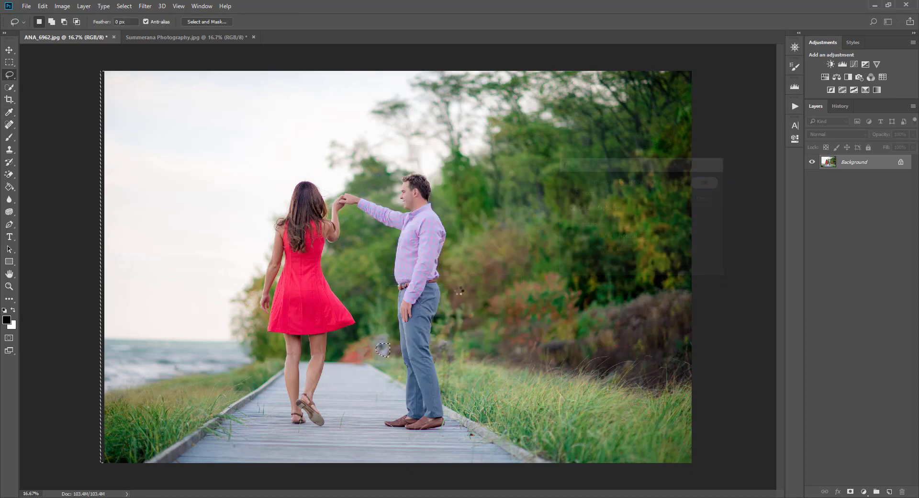
- Lasso the blurred remnant above the former bench and the spot at the boardwalk's far end, fill each with Content-Aware, and deselect
drag(383, 337, 382, 342)
right_click(382, 342)
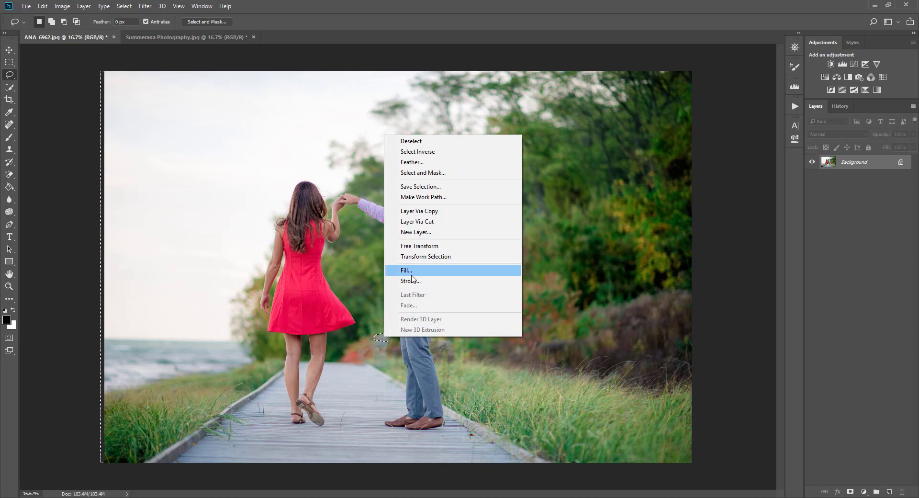
click(431, 269)
click(711, 184)
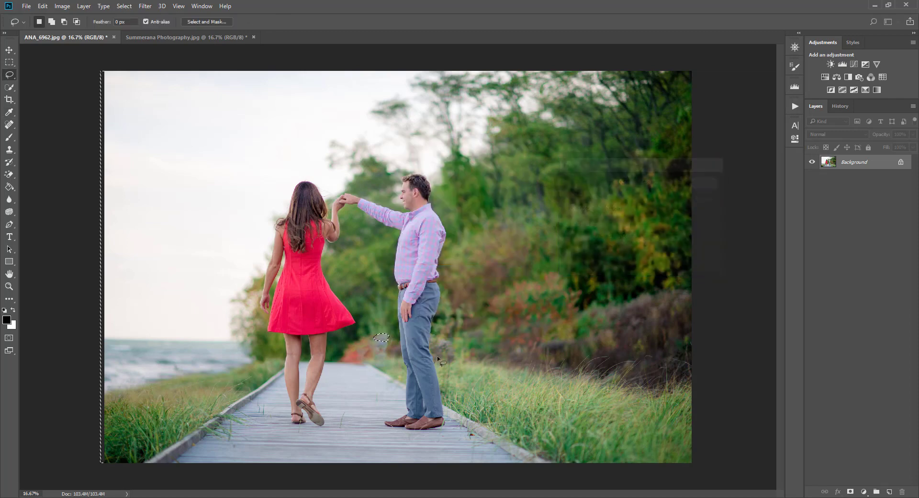
drag(369, 348, 365, 356)
right_click(365, 356)
click(395, 288)
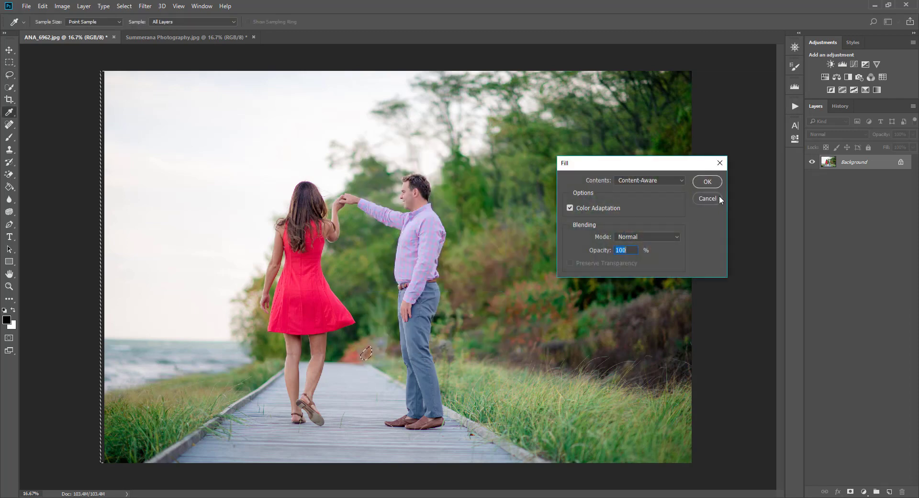
click(709, 182)
key(ctrl+d)
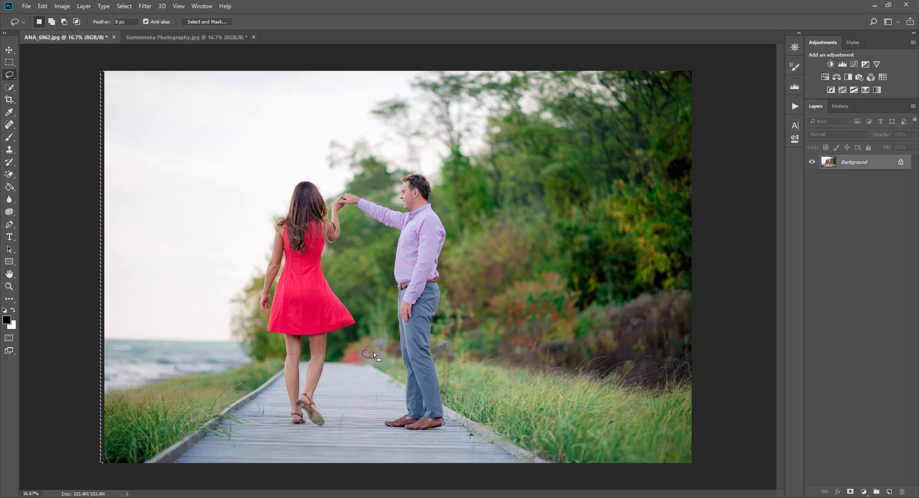
- Lasso the leftover smudges between the reddish patch and the standing man, applying Content-Aware Fill at 100% opacity repeatedly
drag(373, 352, 367, 355)
right_click(368, 355)
click(395, 285)
click(707, 179)
right_click(380, 343)
mouse_move(383, 345)
mouse_down()
mouse_move(383, 356)
mouse_move(373, 352)
mouse_move(378, 346)
mouse_up()
click(398, 275)
click(707, 180)
right_click(378, 347)
click(401, 280)
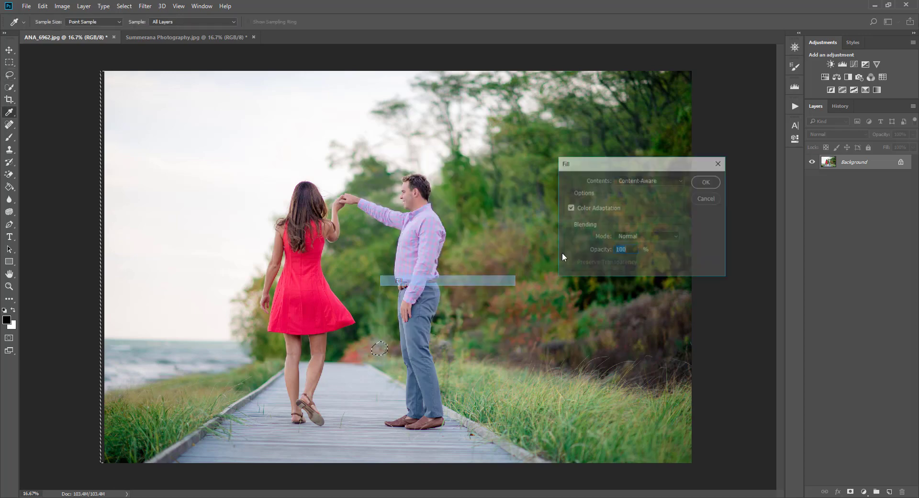
click(707, 180)
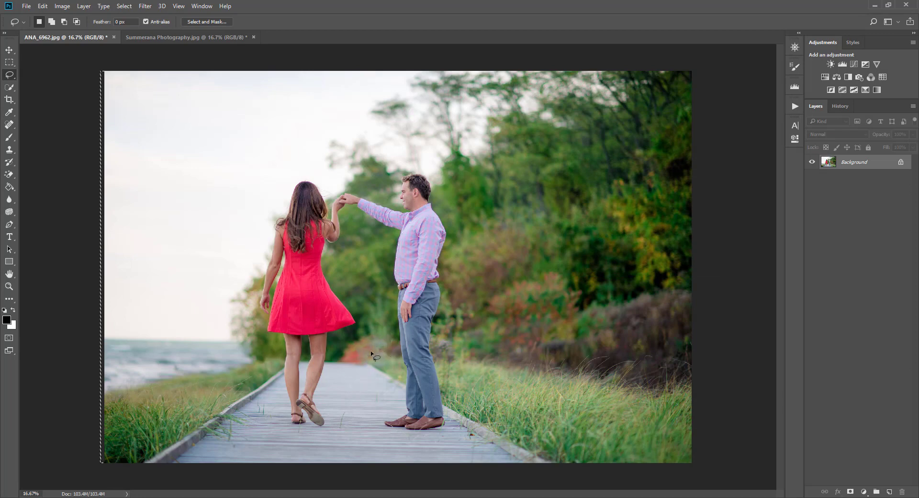
- Clone green foliage over the reddish patch at the boardwalk's far end with the Clone Stamp, undoing an unsatisfactory stroke along the way
click(9, 150)
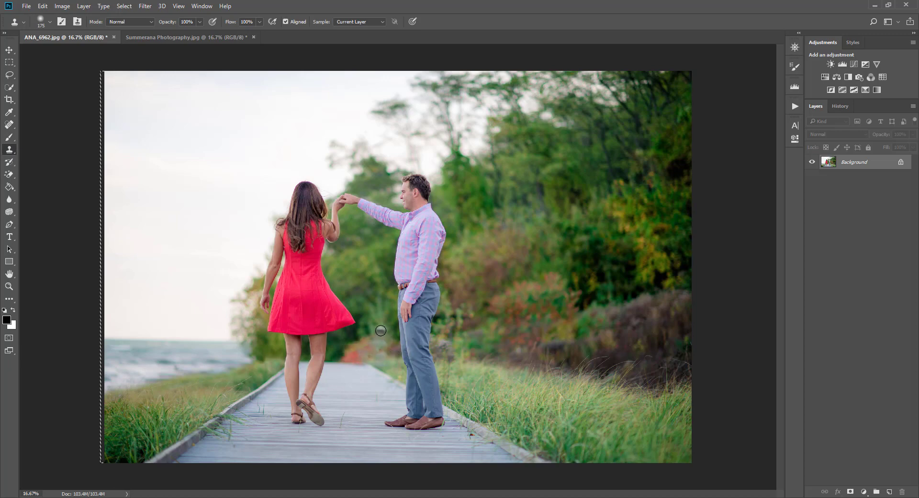
key(bracketright)
key(bracketright)
key(bracketleft)
key(bracketleft)
mouse_move(379, 344)
mouse_down()
mouse_move(369, 357)
mouse_move(364, 345)
mouse_move(345, 359)
mouse_move(367, 358)
mouse_move(358, 346)
mouse_up()
click(42, 7)
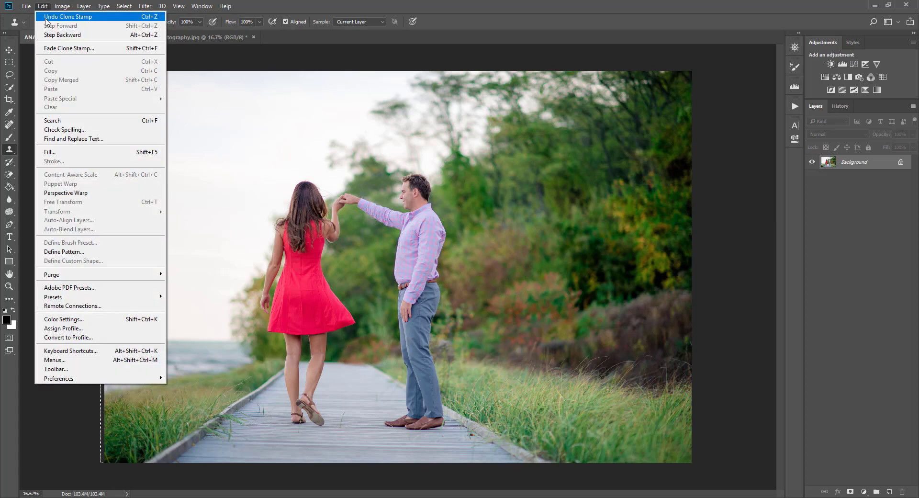
click(62, 16)
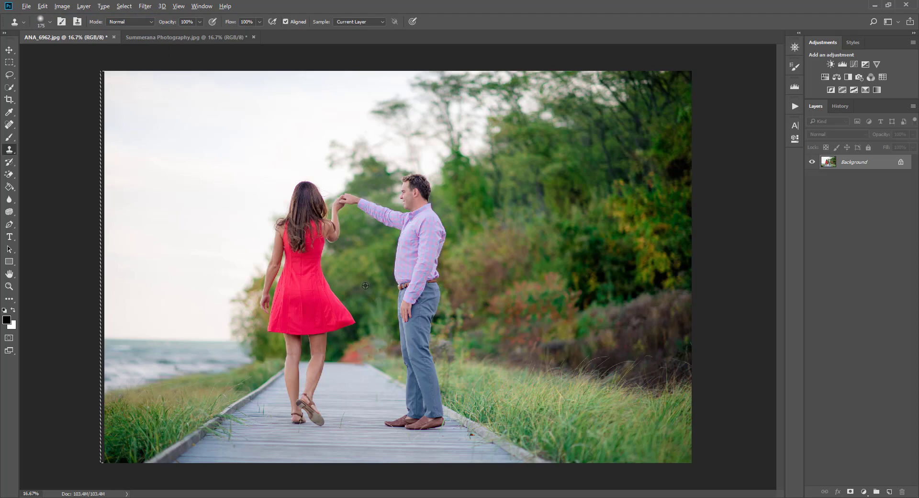
mouse_move(364, 344)
mouse_down()
mouse_move(381, 357)
mouse_move(338, 355)
mouse_move(352, 354)
mouse_up()
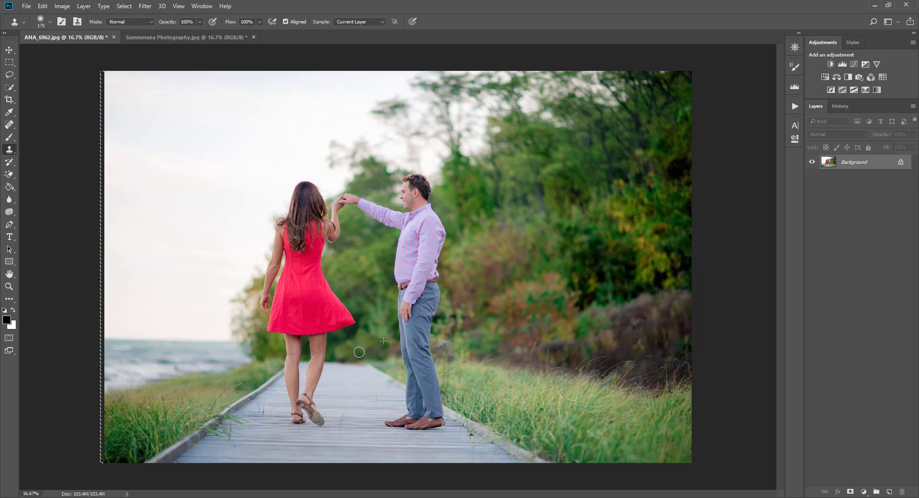
alt+click(369, 297)
drag(362, 349, 371, 354)
key(bracketleft)
key(bracketleft)
- Clean up the far edge of the boardwalk with the Content-Aware Spot Healing Brush at size 80
right_click(13, 124)
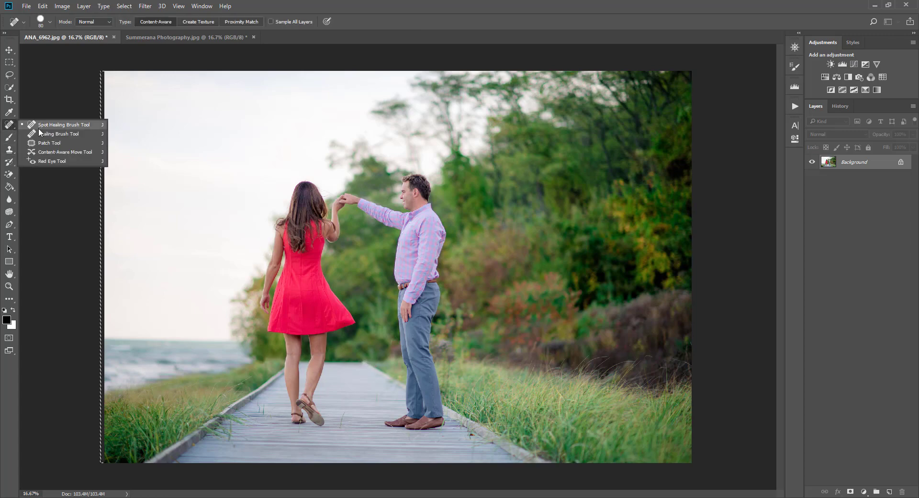
click(39, 126)
click(364, 361)
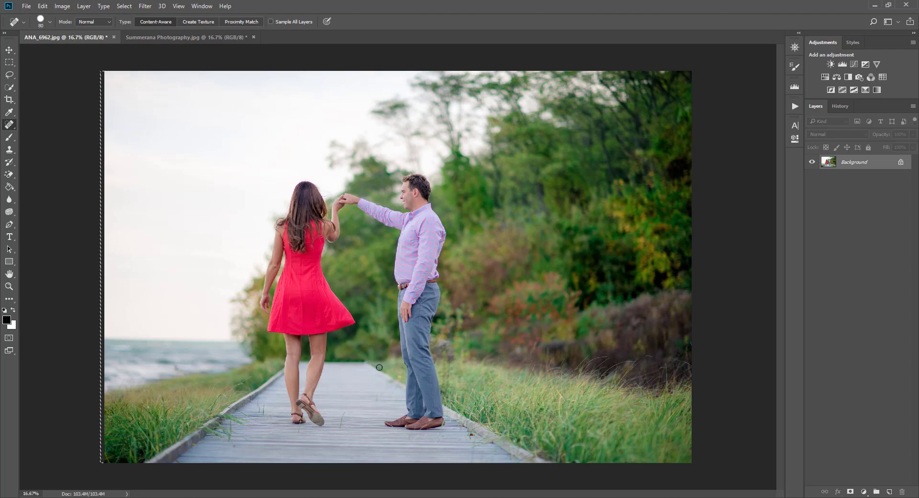
click(367, 361)
click(9, 50)
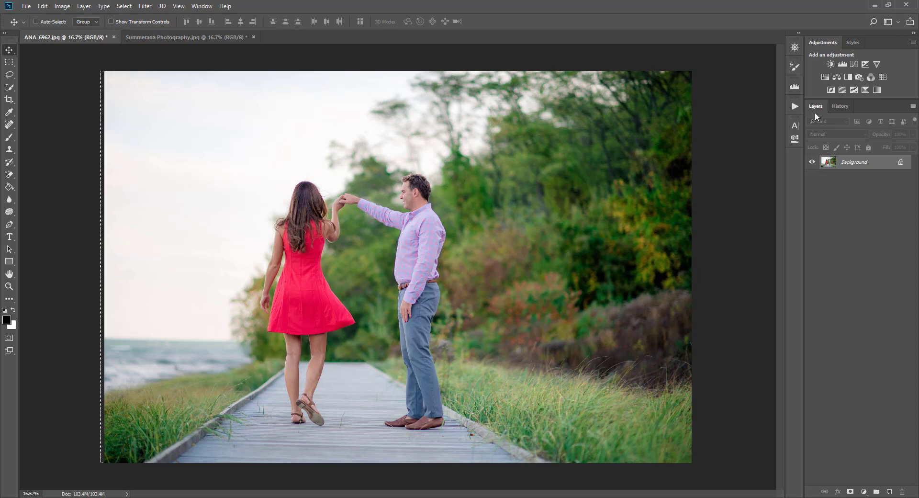
- Compare the original ANA_6962.jpg with Snapshot 1 and Snapshot 2 in the document history, ending on Snapshot 2
click(839, 107)
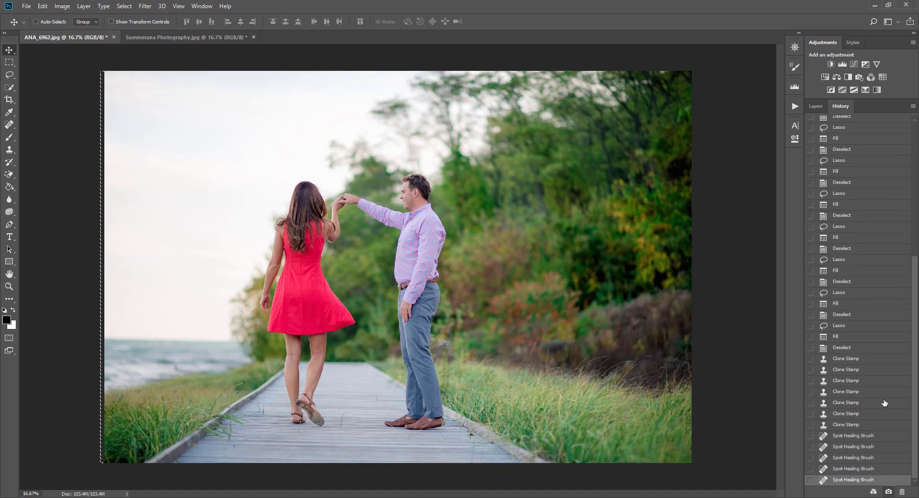
scroll(871, 292, up, 10)
click(842, 140)
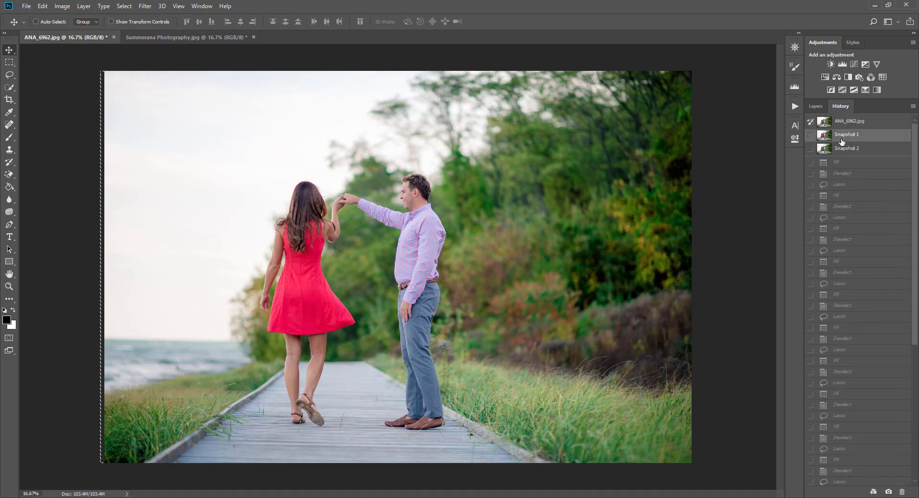
click(842, 149)
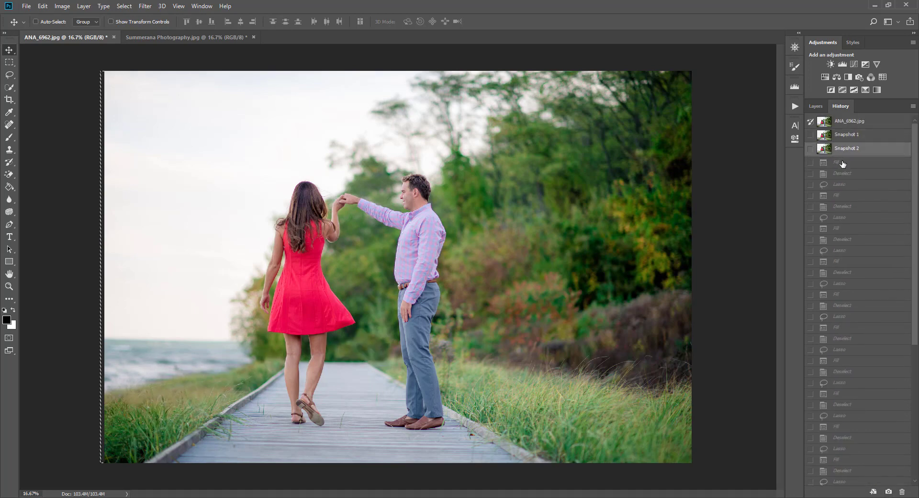
click(843, 163)
click(843, 150)
click(843, 123)
click(843, 149)
click(846, 123)
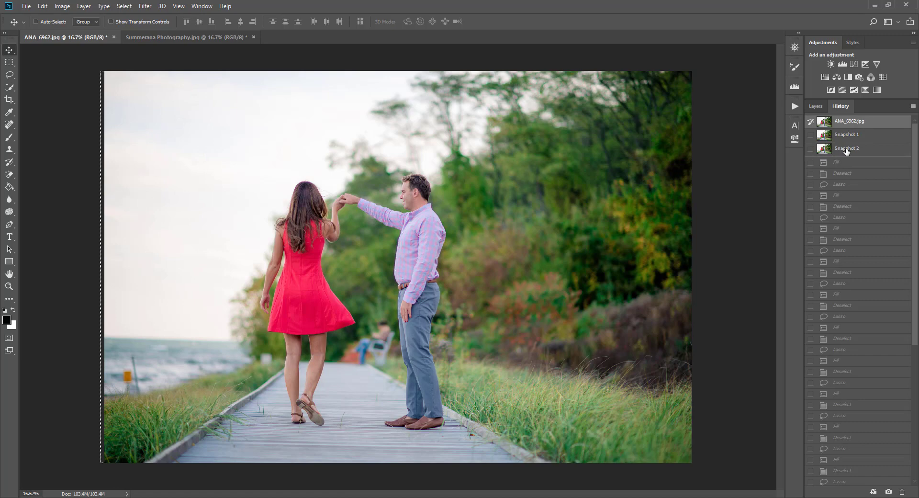
click(847, 149)
- In Summerana Photography.jpg, compare the first listed Clone Stamp state with Snapshot 2 and review both finished photos
click(212, 39)
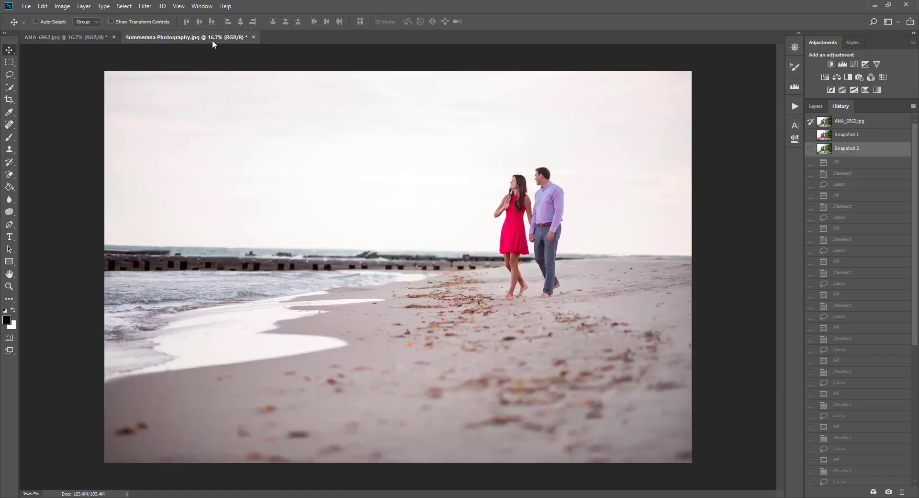
click(845, 163)
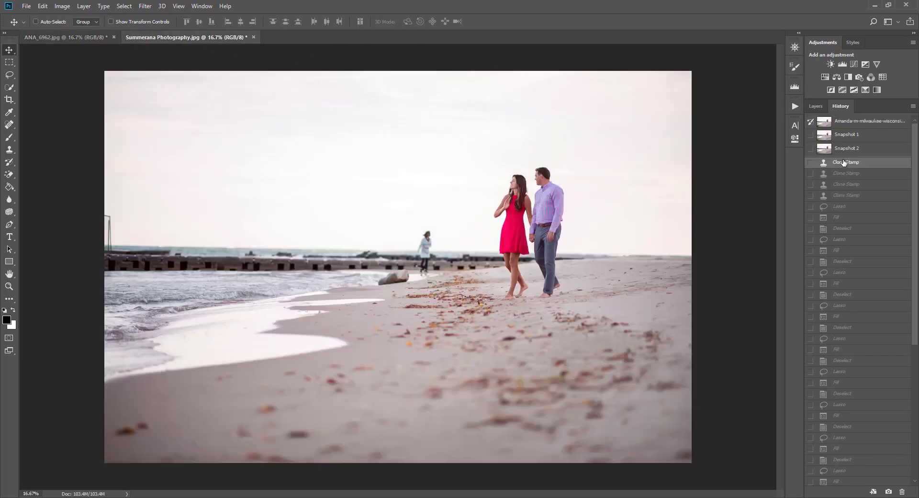
click(845, 150)
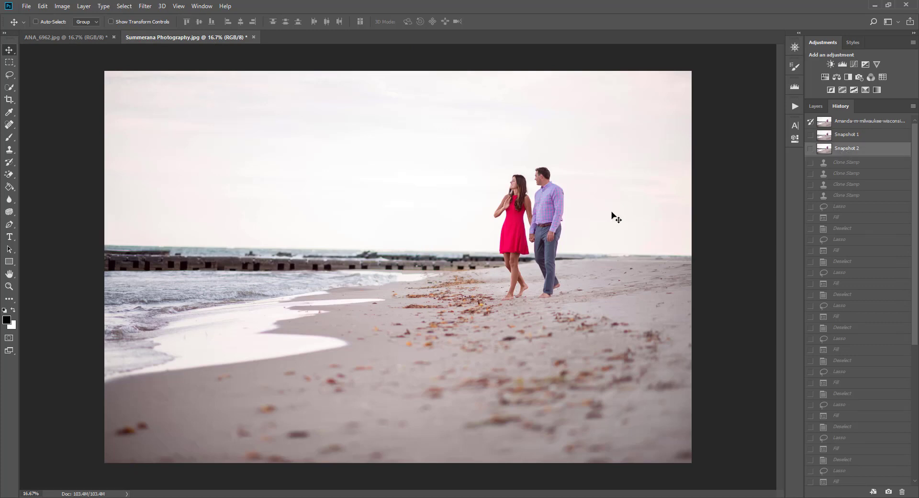
click(815, 108)
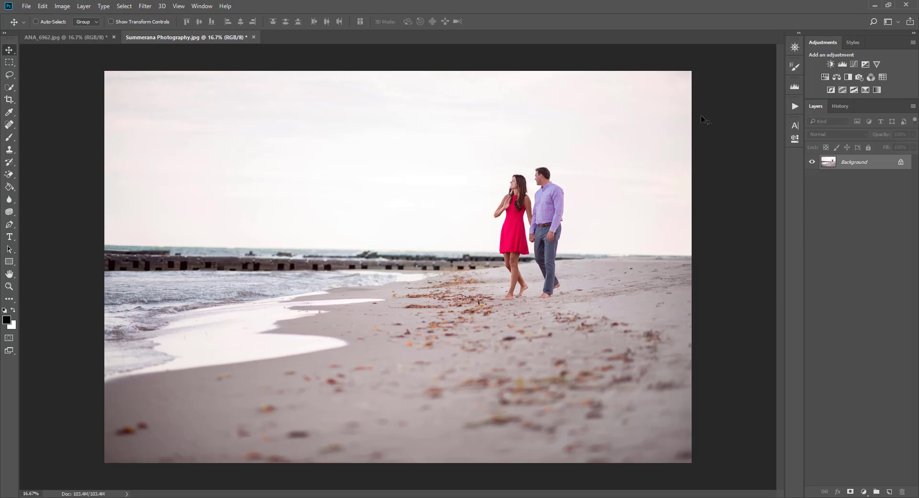
click(96, 37)
click(175, 37)
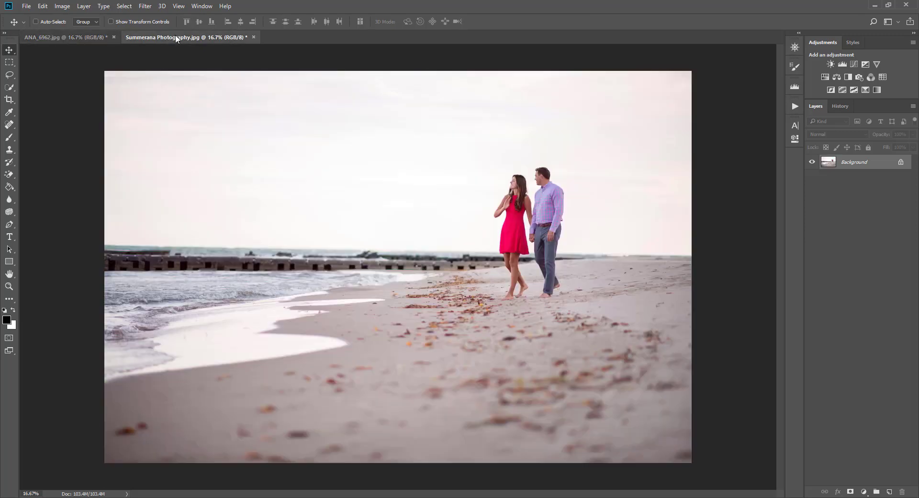